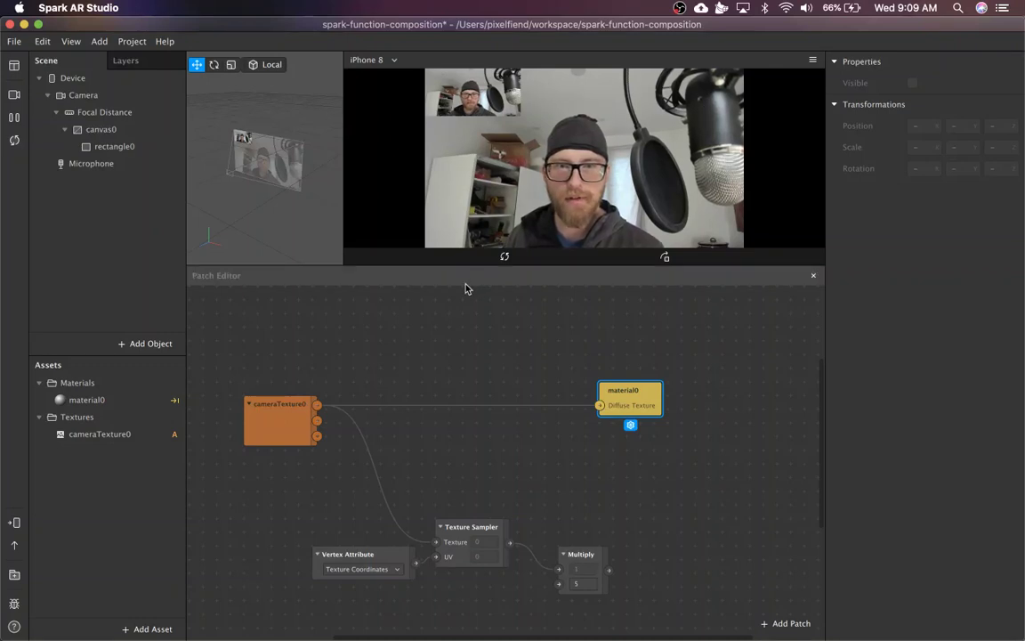
Add a Function patch to the graph, above the link between cameraTexture0 and material0
double_click(365, 338)
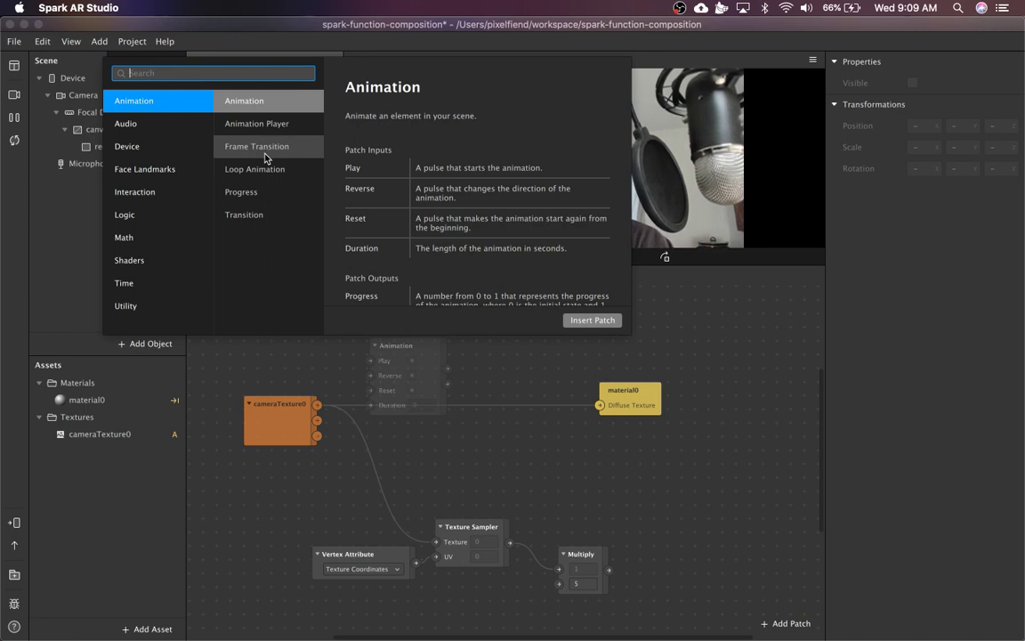
type("fun")
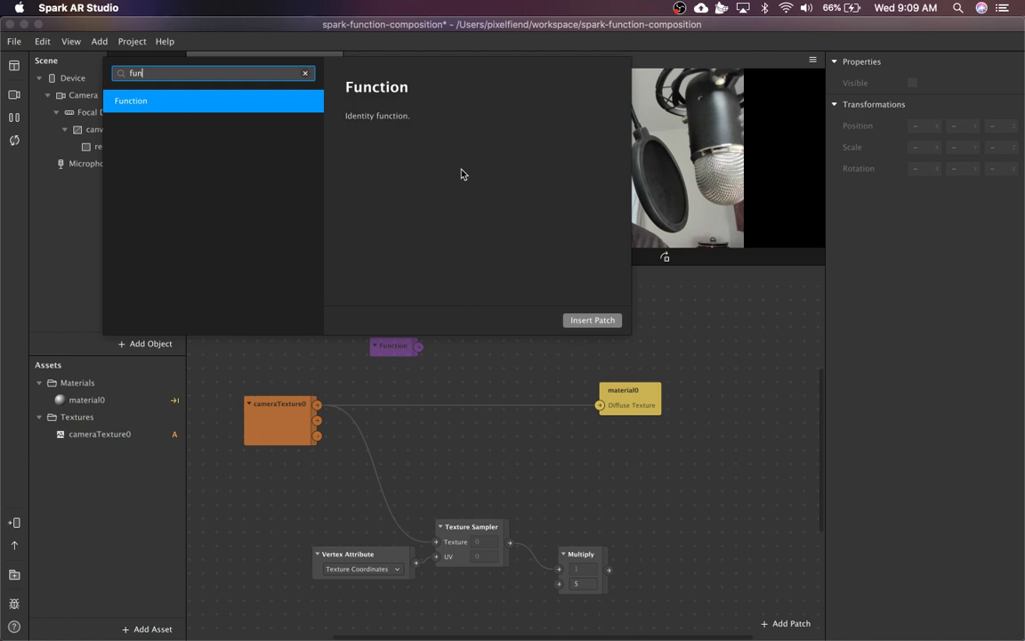
key("Return")
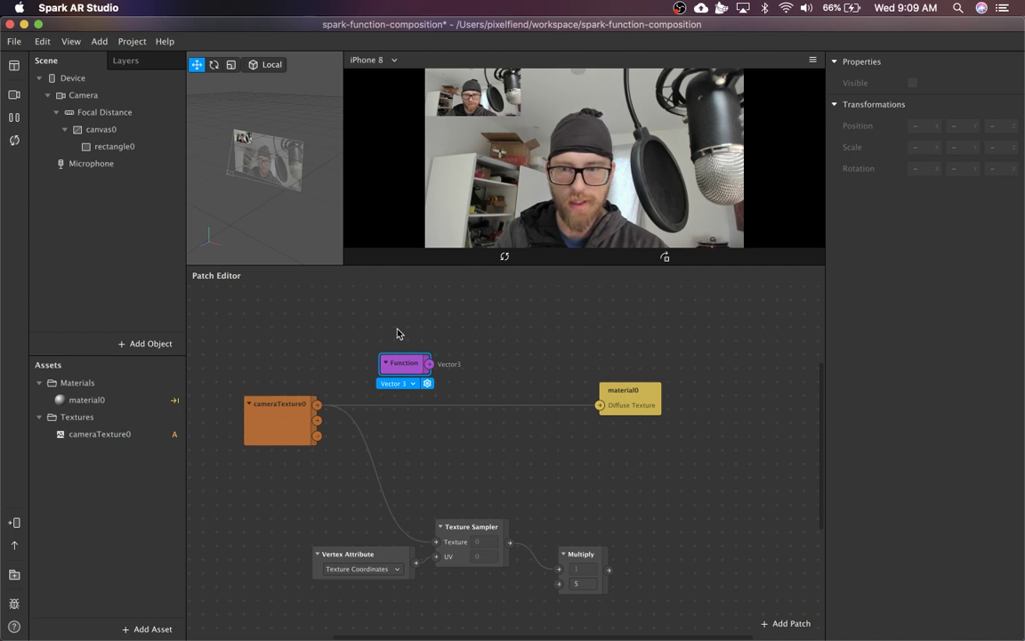
left_click(471, 341)
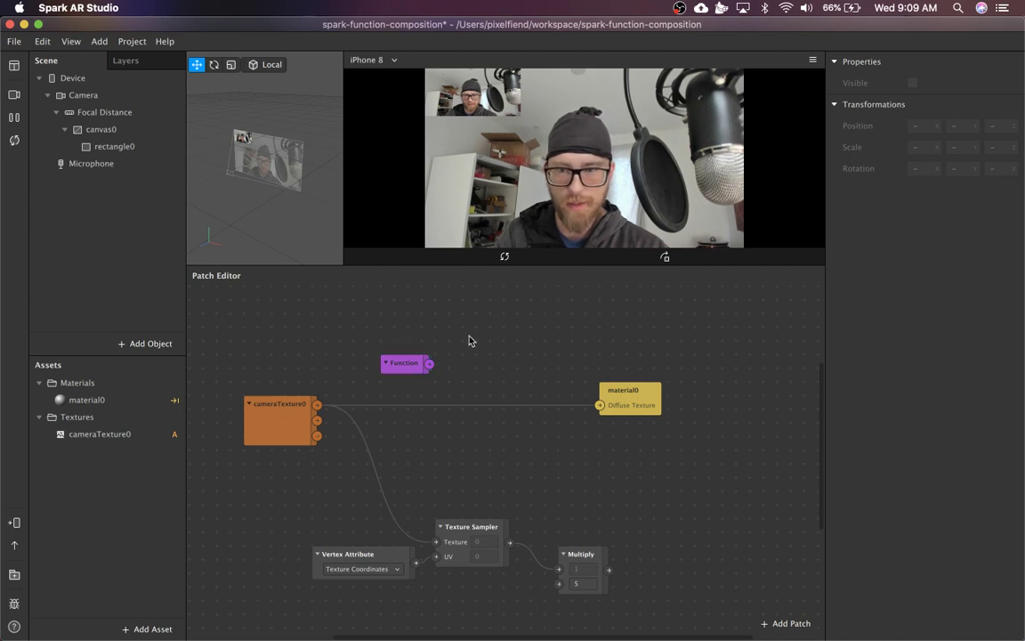
Add a Composition patch near the Function patch
right_click(383, 321)
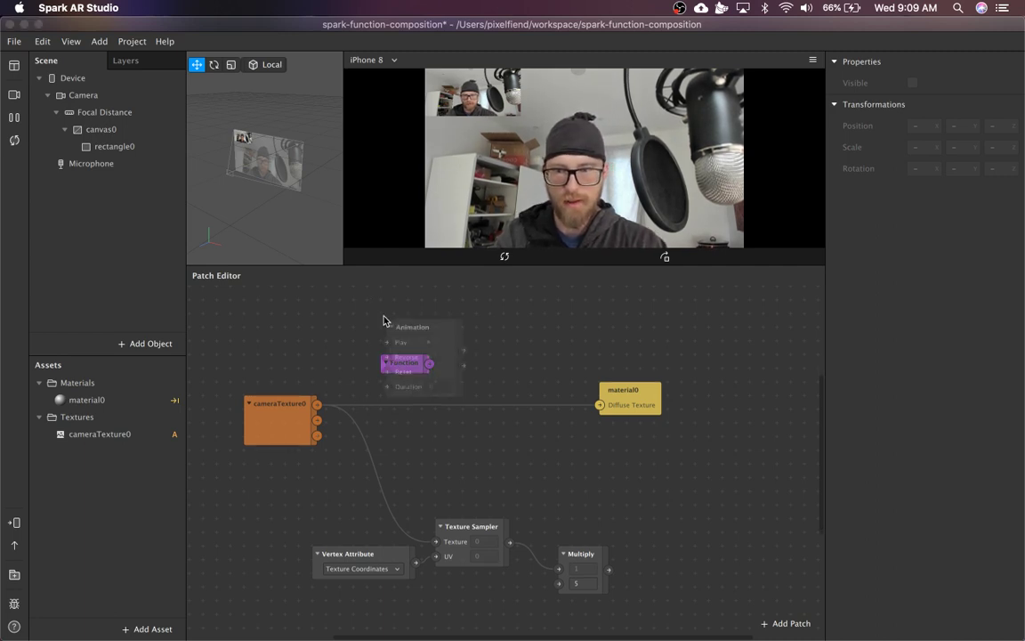
left_click(356, 329)
double_click(379, 329)
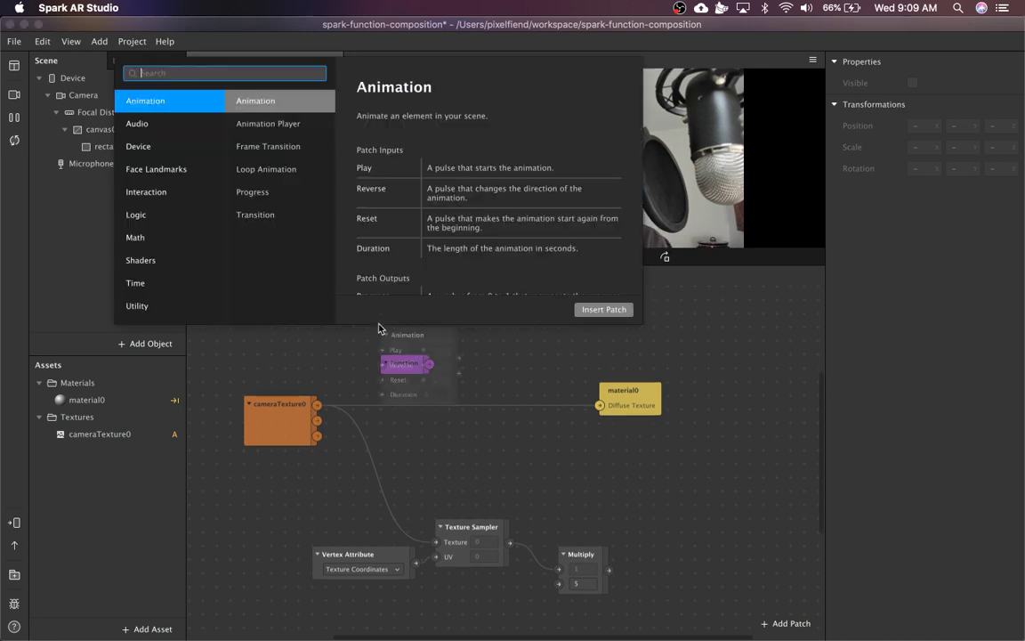
type("func")
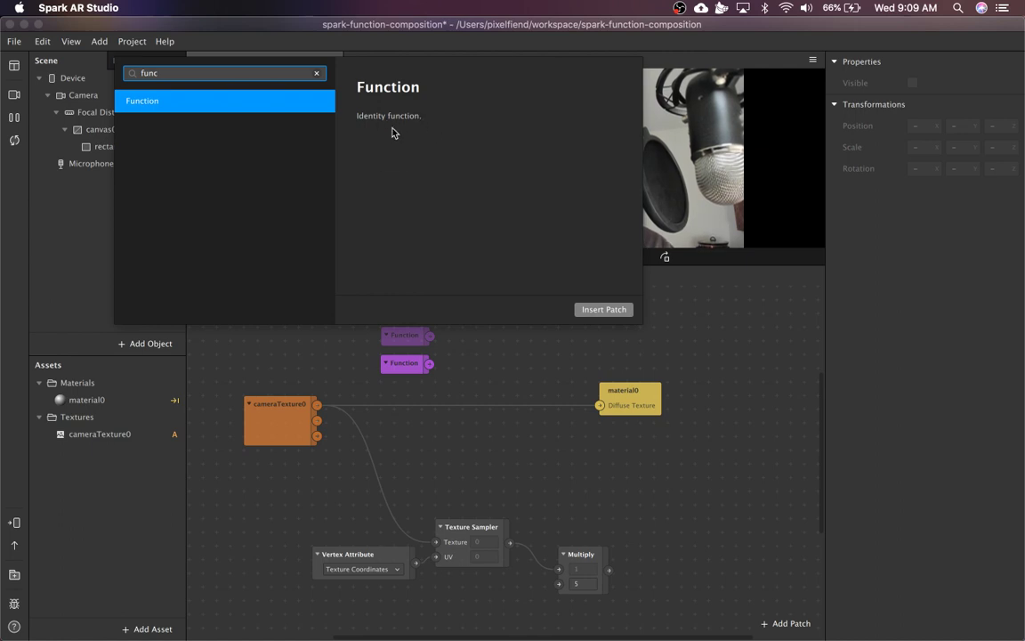
key("BackSpace")
key("BackSpace")
key("BackSpace")
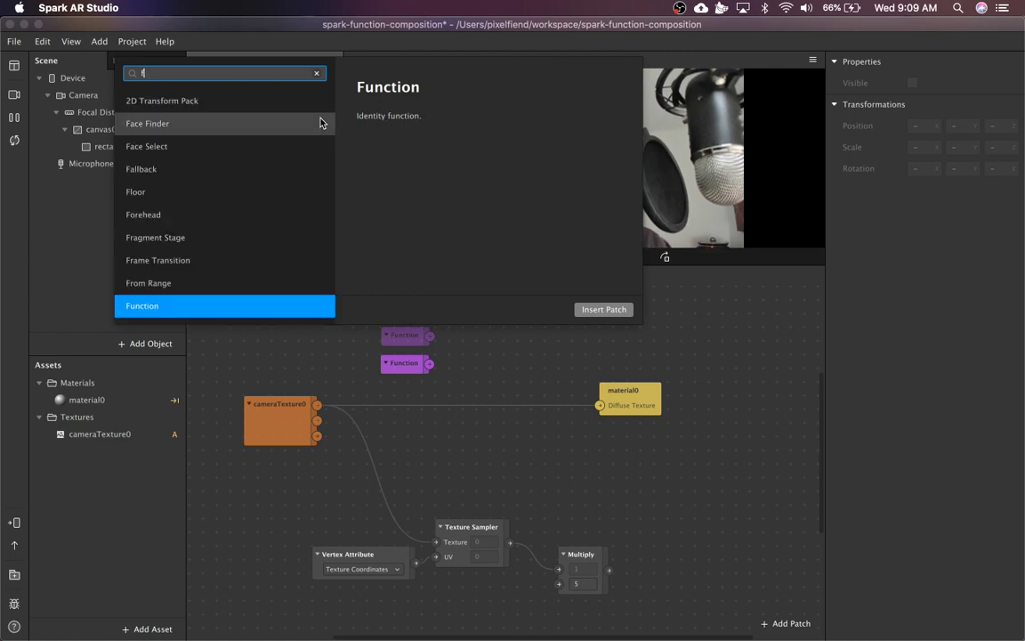
type("compo")
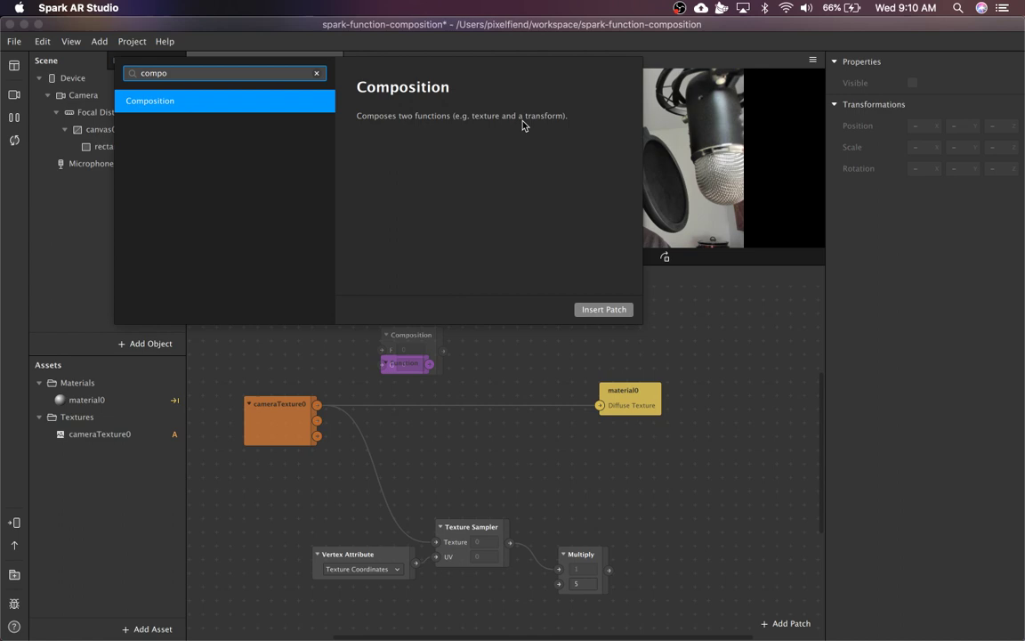
key("Return")
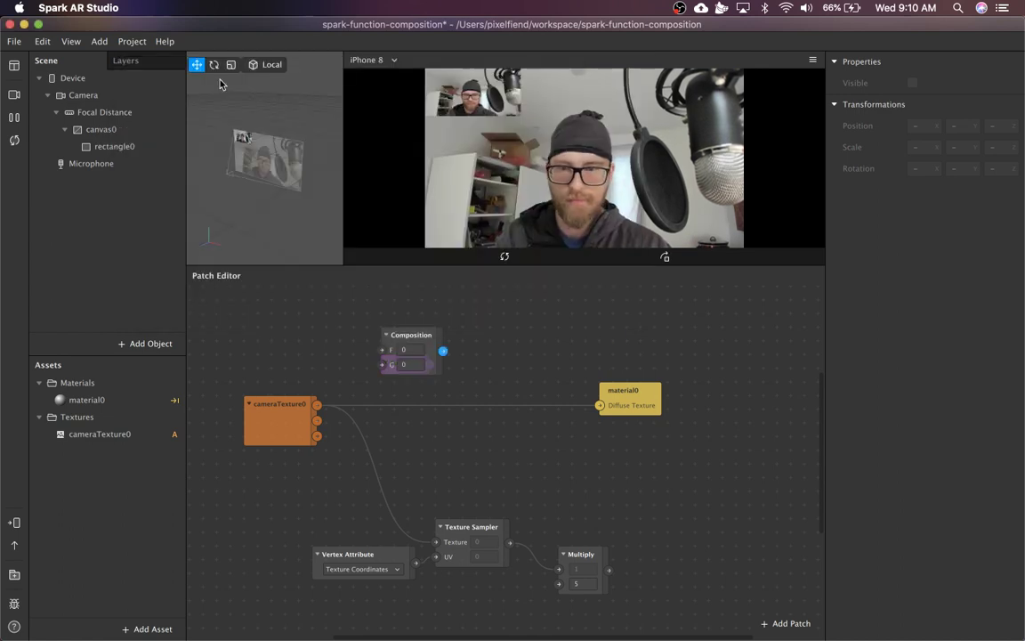
Arrange the Function and Composition patches side by side, with Function ahead of Composition's inputs
left_click_drag(416, 339, 483, 326)
left_click(389, 359)
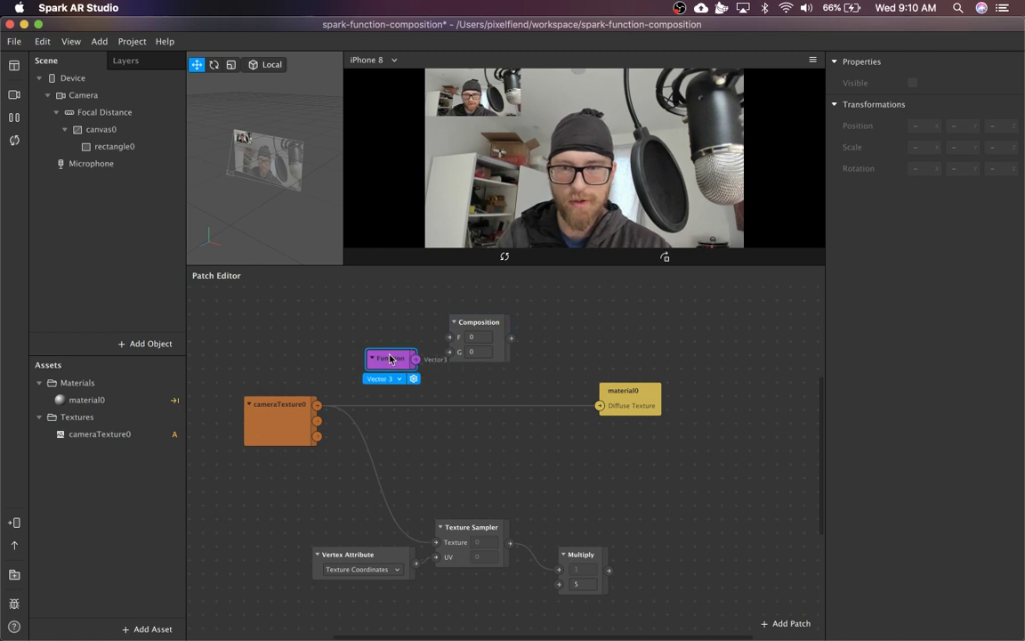
left_click_drag(390, 359, 390, 350)
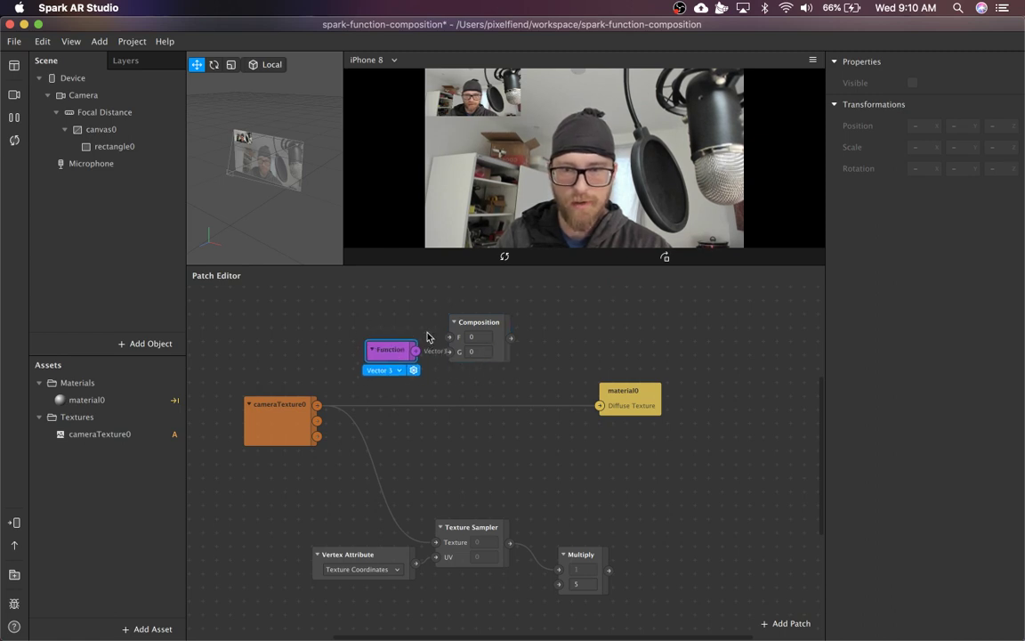
left_click(486, 320)
left_click(493, 423)
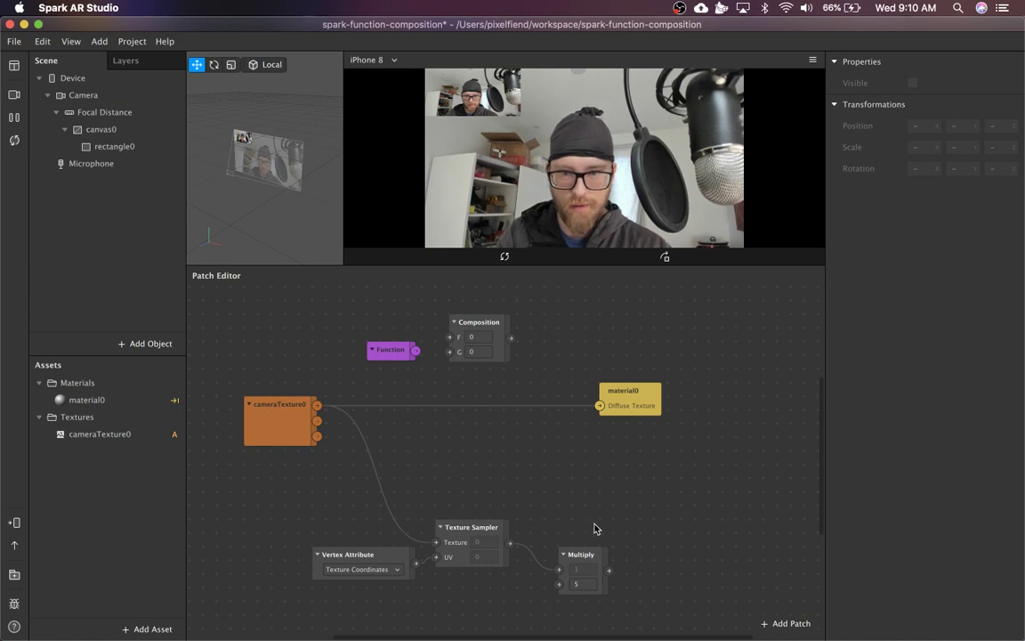
Bring the Vertex Attribute, Texture Sampler and Multiply patches closer to material0 and connect Multiply's output to its Diffuse Texture
left_click_drag(596, 529, 347, 588)
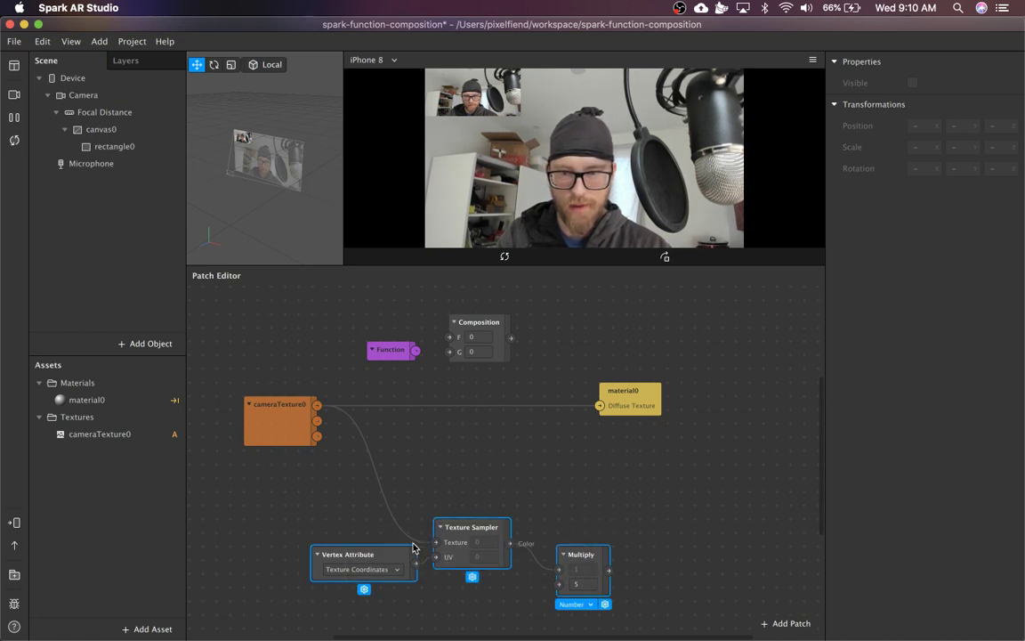
left_click_drag(466, 523, 480, 438)
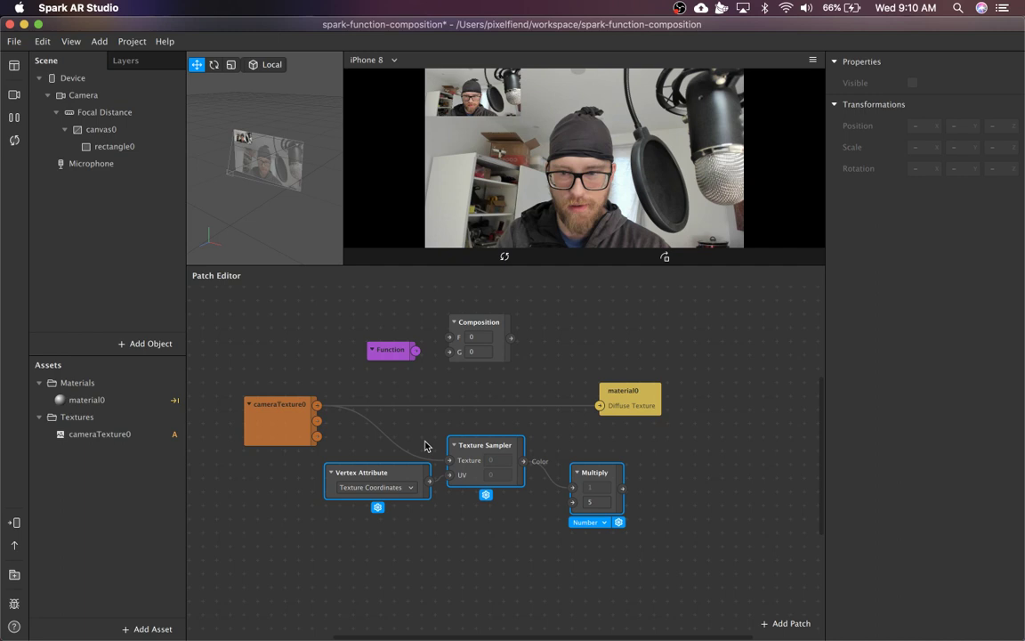
left_click(465, 444)
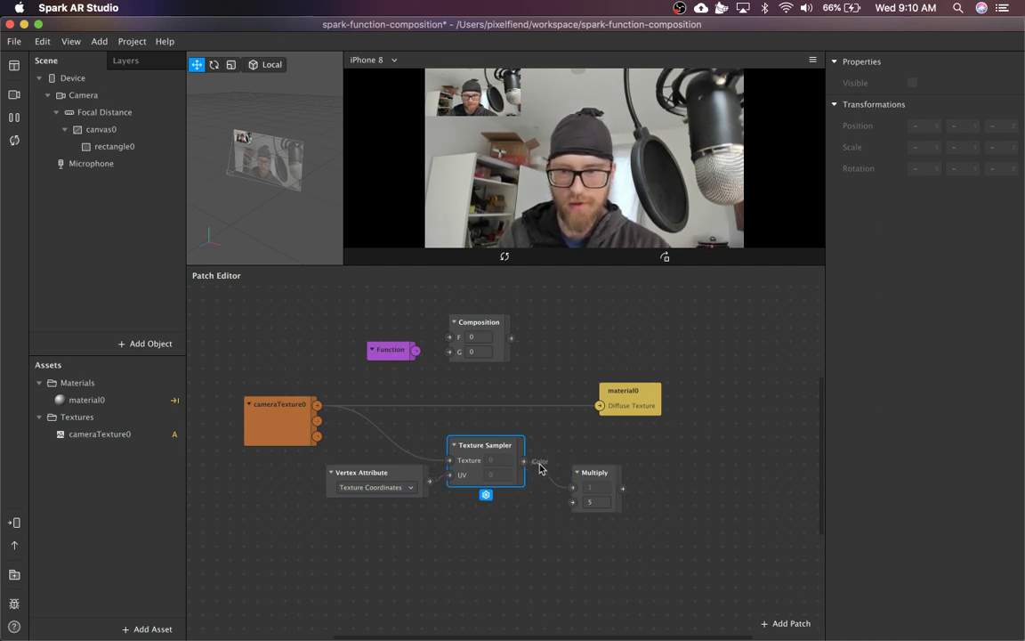
left_click_drag(540, 469, 599, 406)
left_click(588, 480)
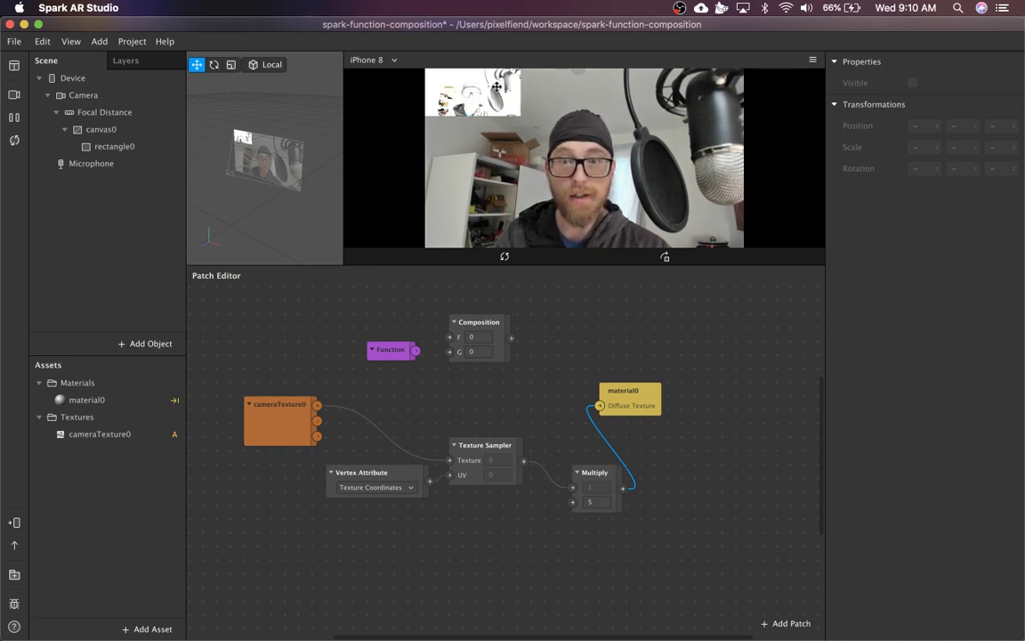
Make room in the graph by moving material0 away from the Vertex Attribute, Texture Sampler and Multiply group and shifting that group below cameraTexture0
left_click_drag(623, 392, 691, 392)
left_click_drag(594, 473, 412, 492)
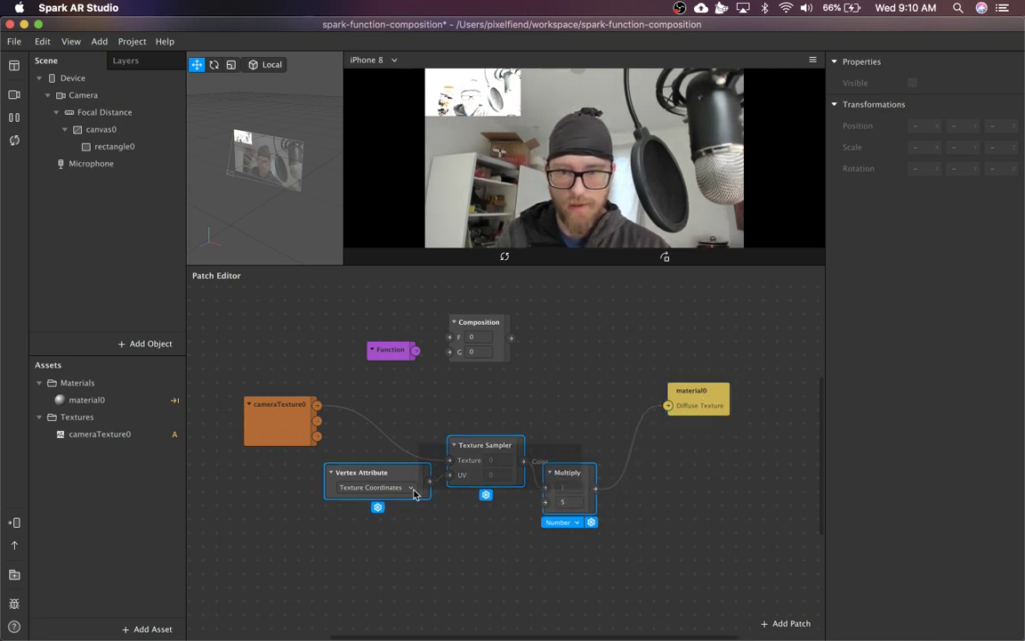
left_click_drag(495, 454, 399, 494)
left_click(486, 455)
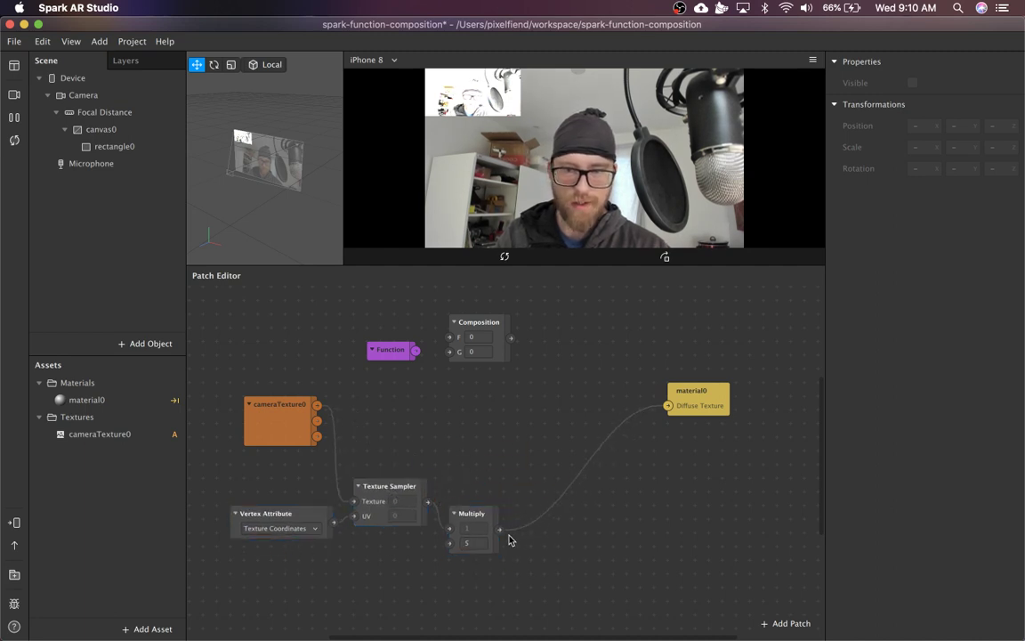
left_click(381, 496)
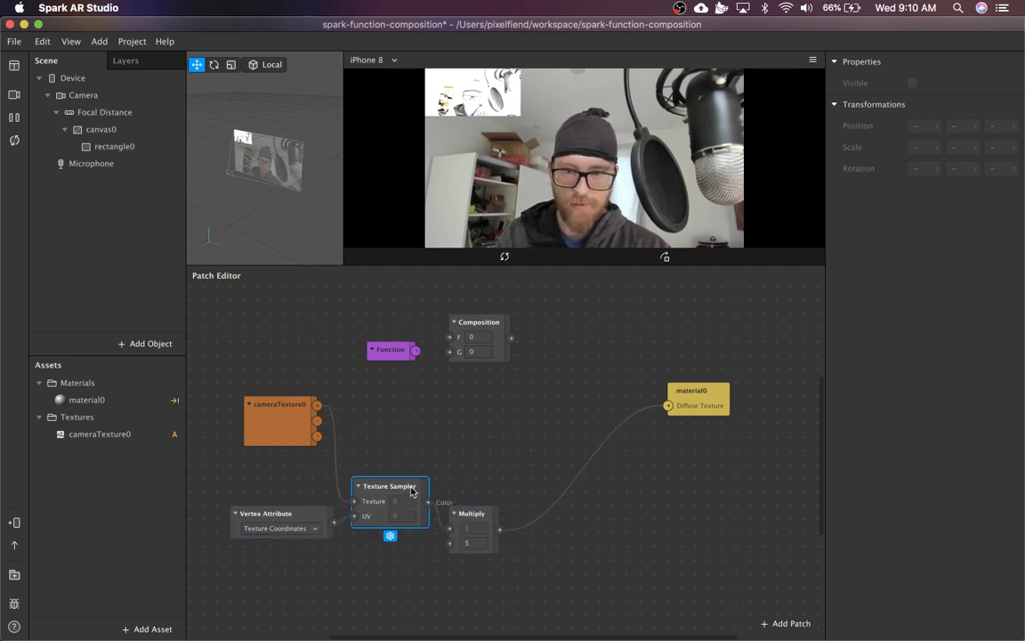
left_click(535, 463)
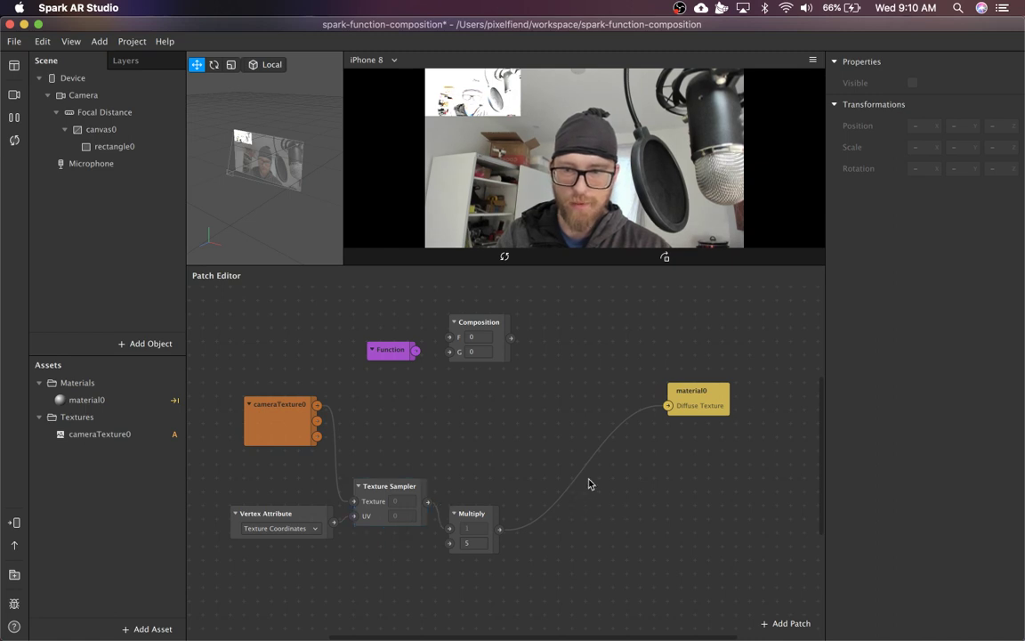
Add a Texture Transform patch and place it between the Multiply and material0 patches
double_click(488, 434)
type("te")
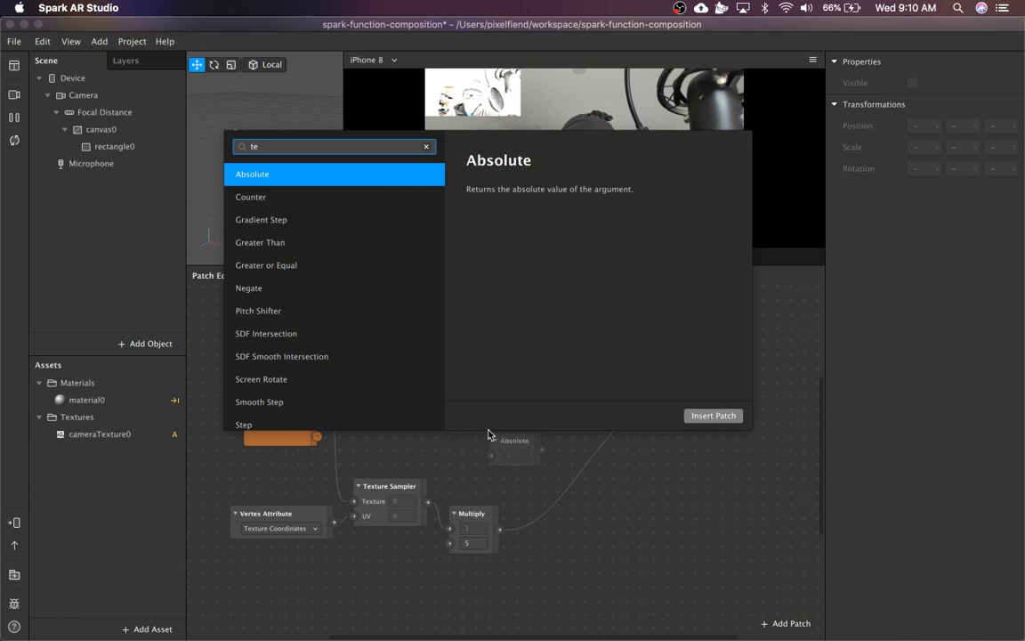
type("xture")
key("Down")
key("Return")
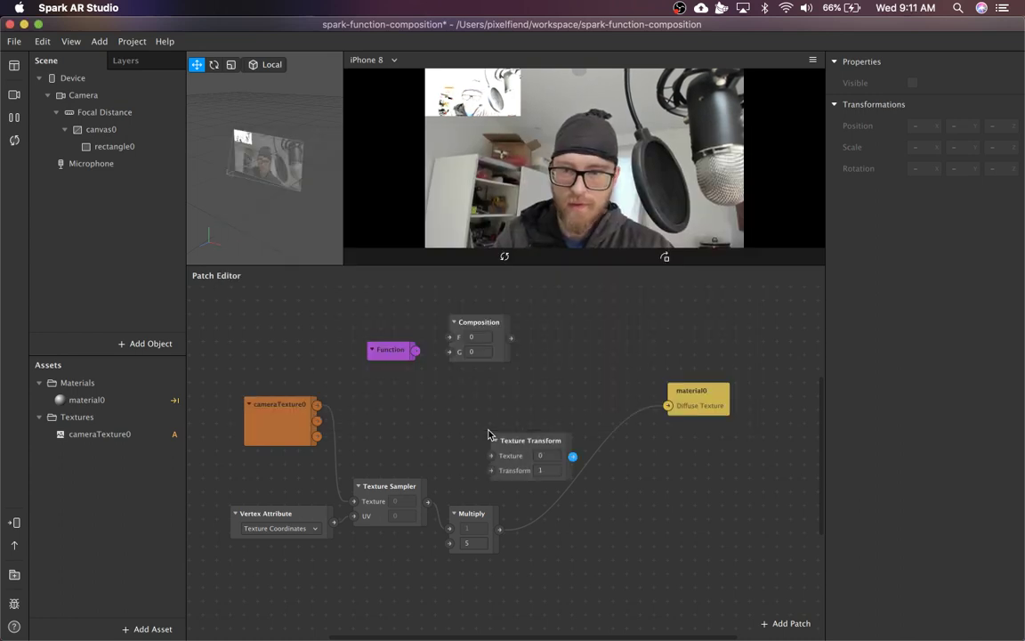
left_click_drag(512, 441, 566, 445)
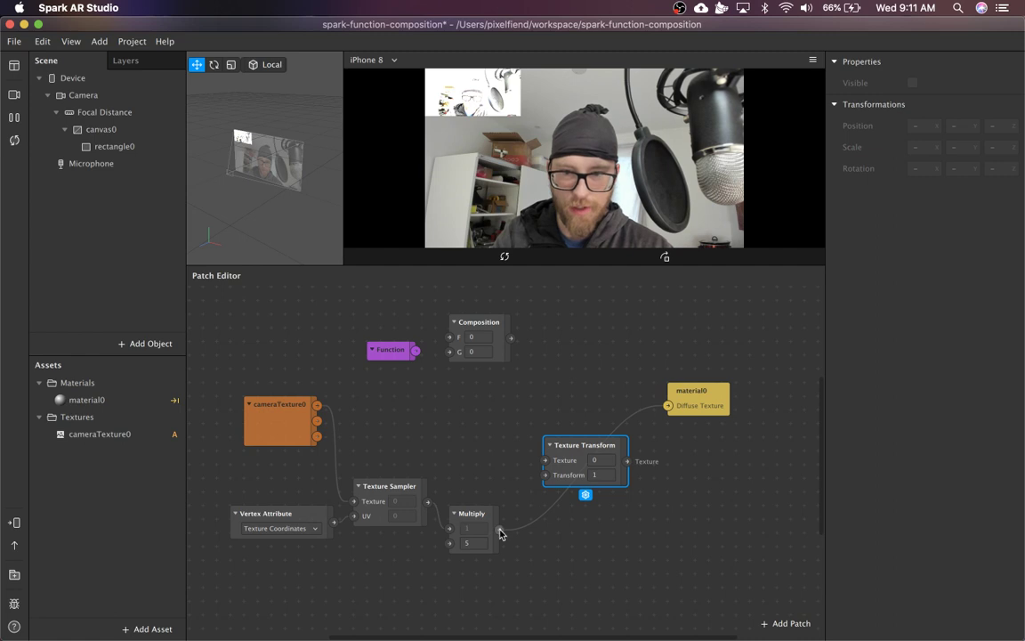
Route Multiply's output through Texture Transform's Texture input into material0's Diffuse Texture, and move Texture Transform clear of the links
left_click_drag(500, 532, 546, 463)
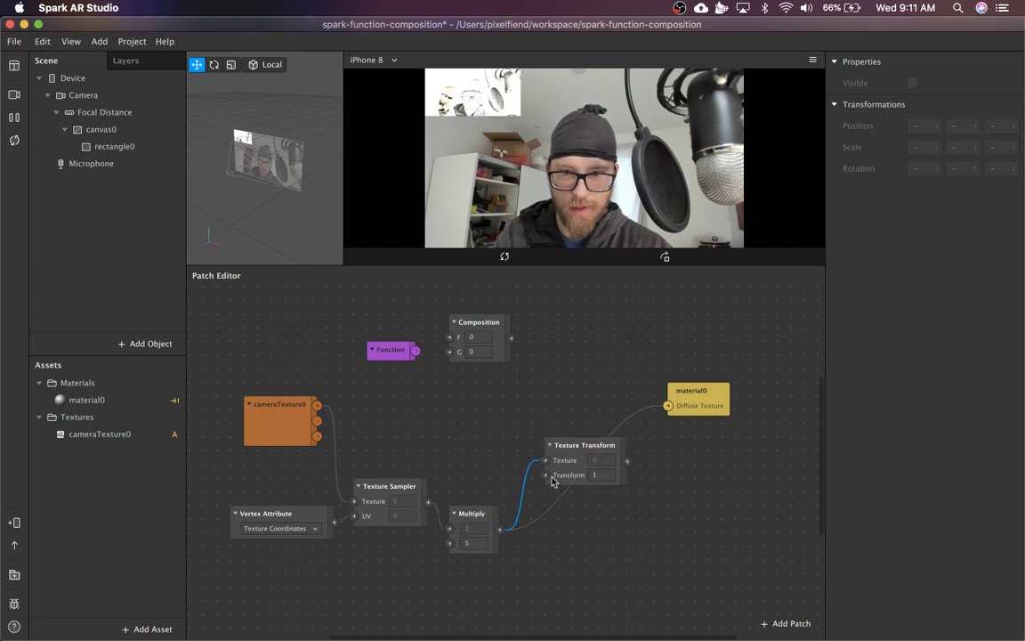
left_click_drag(627, 461, 669, 407)
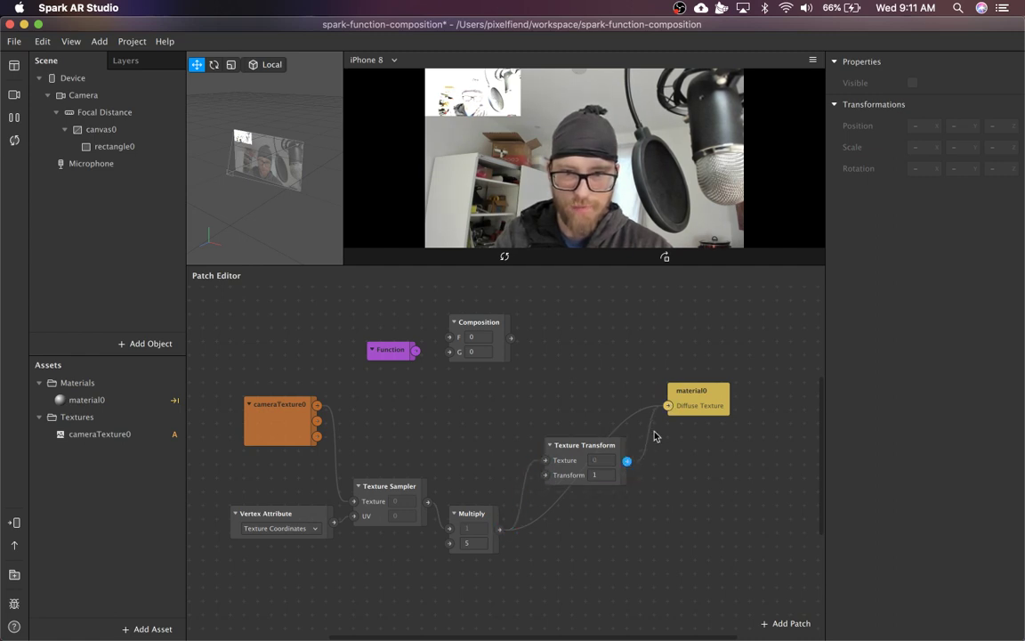
left_click_drag(595, 451, 635, 463)
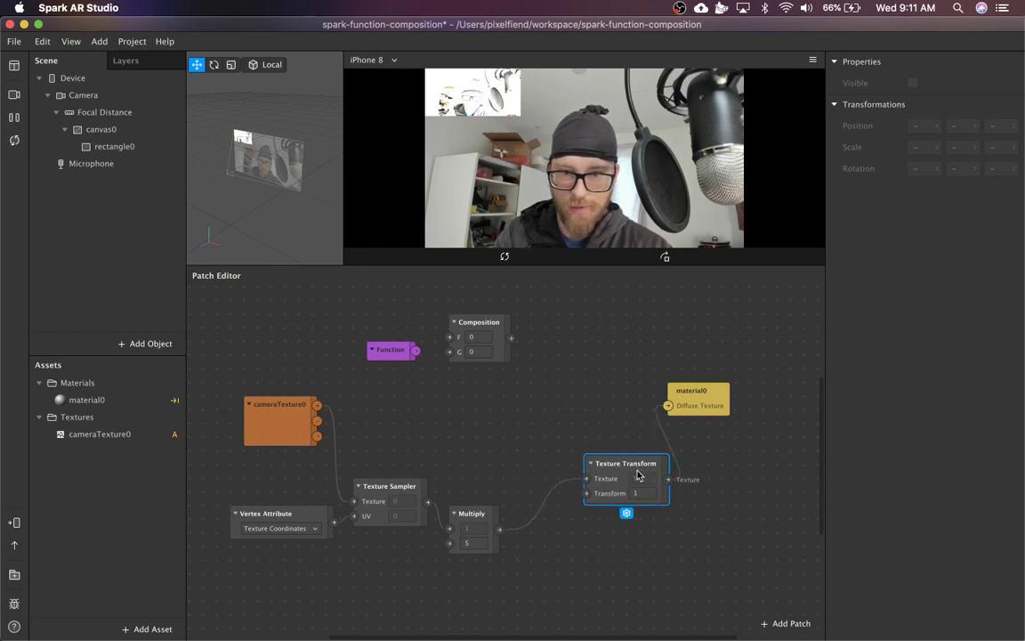
Add a 2D Transform Pack patch with Scale 2 and 5, and connect it to Texture Transform's Transform input
double_click(520, 572)
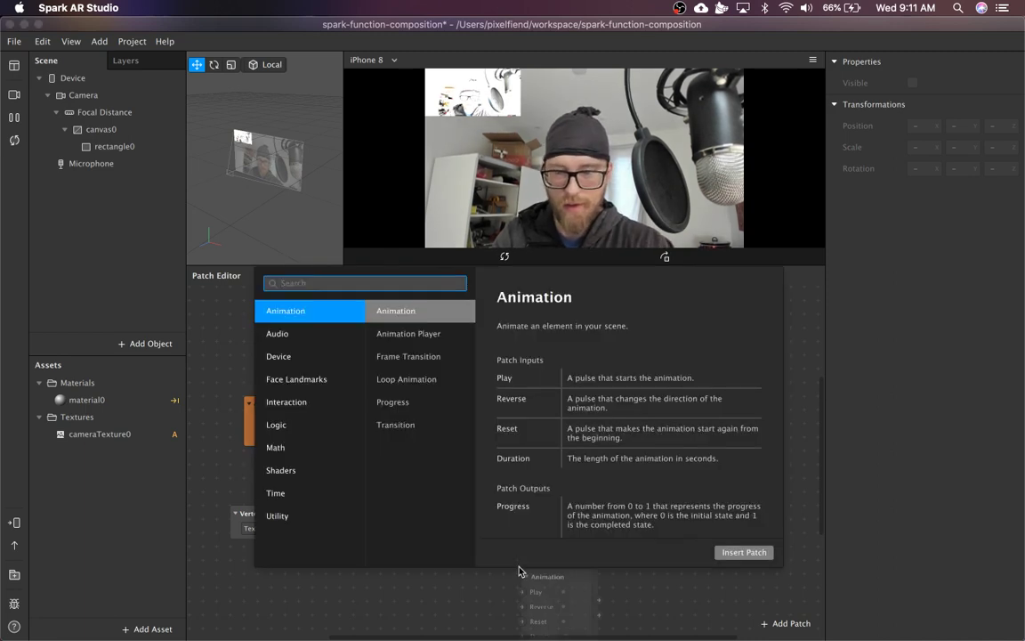
type("t")
key("Return")
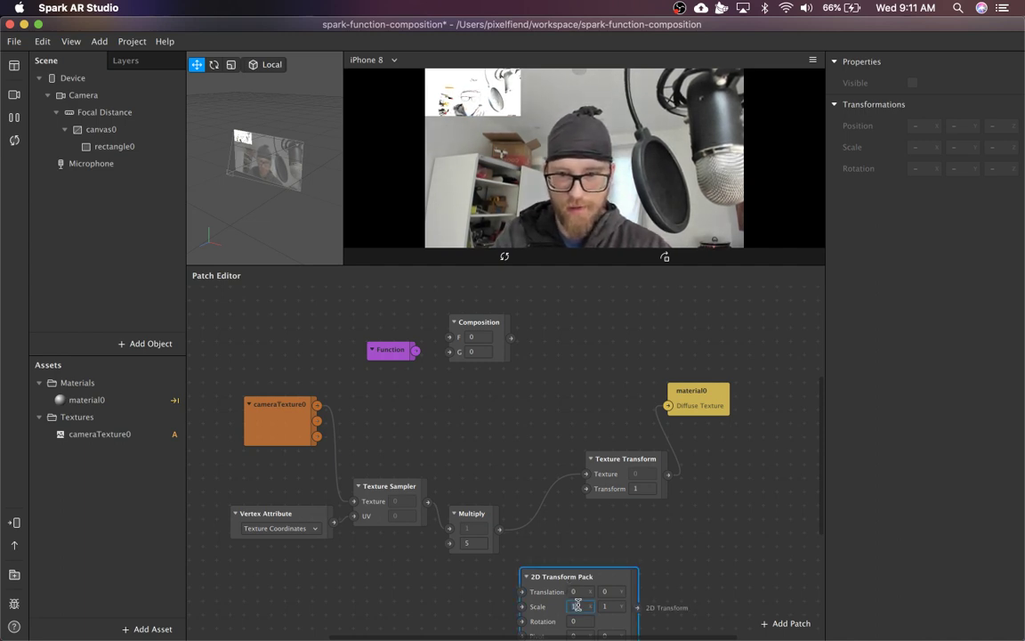
key("Tab")
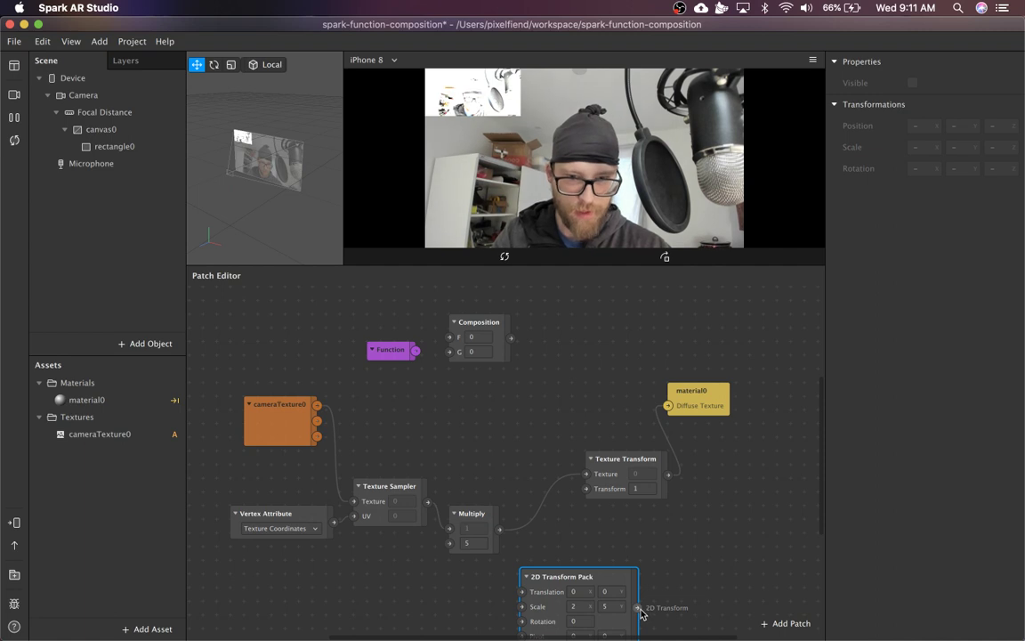
left_click_drag(638, 607, 586, 488)
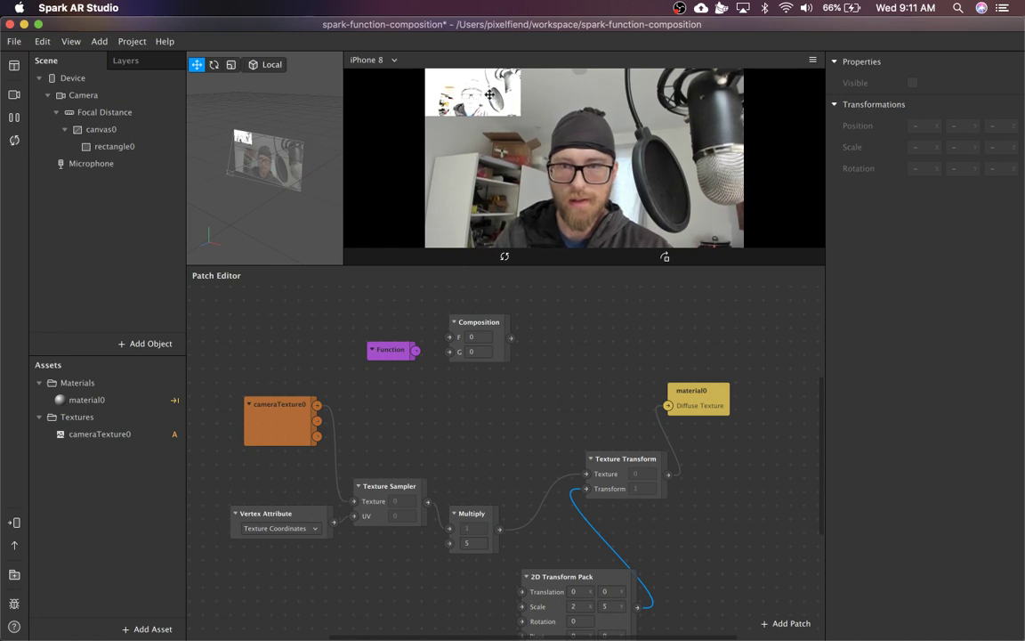
Spread out the 2D Transform Pack, Texture Transform, sampler group and cameraTexture0 patches, aligning cameraTexture0 with the Function patch
left_click_drag(589, 577, 558, 544)
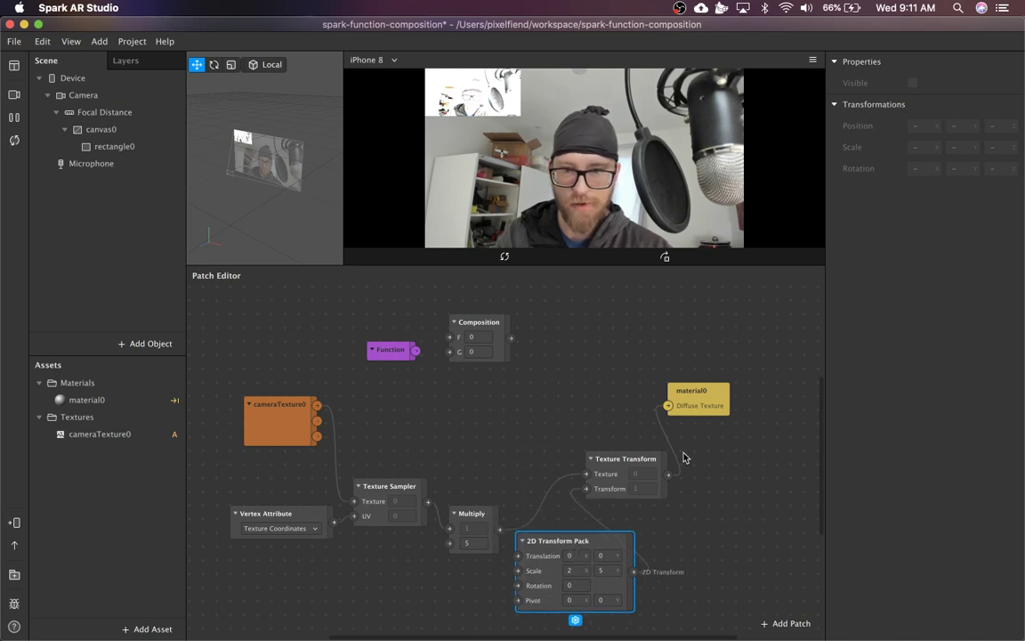
left_click_drag(632, 463, 701, 464)
left_click_drag(277, 478, 434, 525)
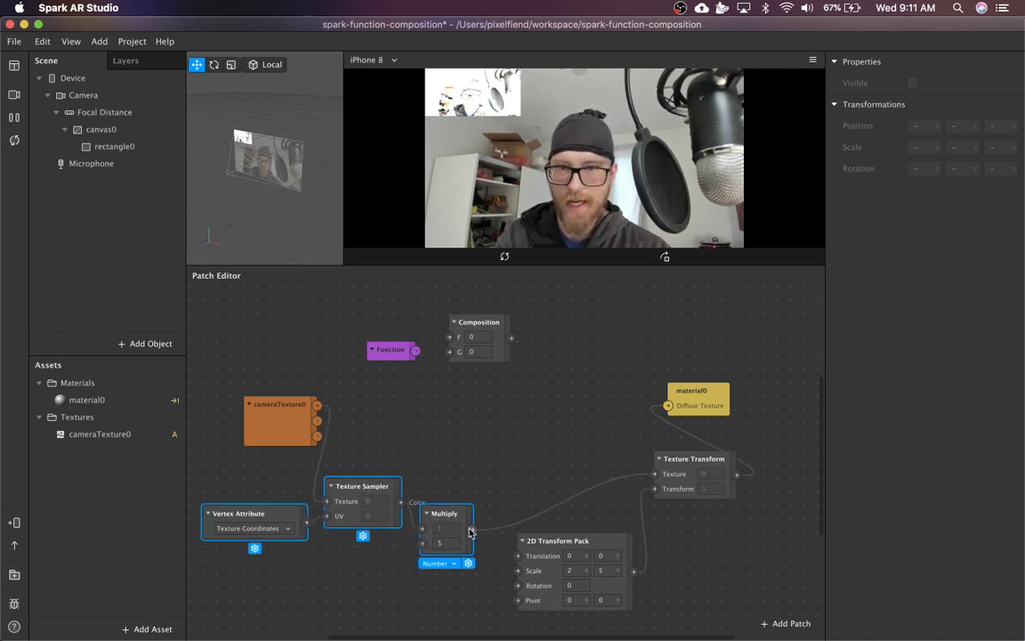
left_click(392, 433)
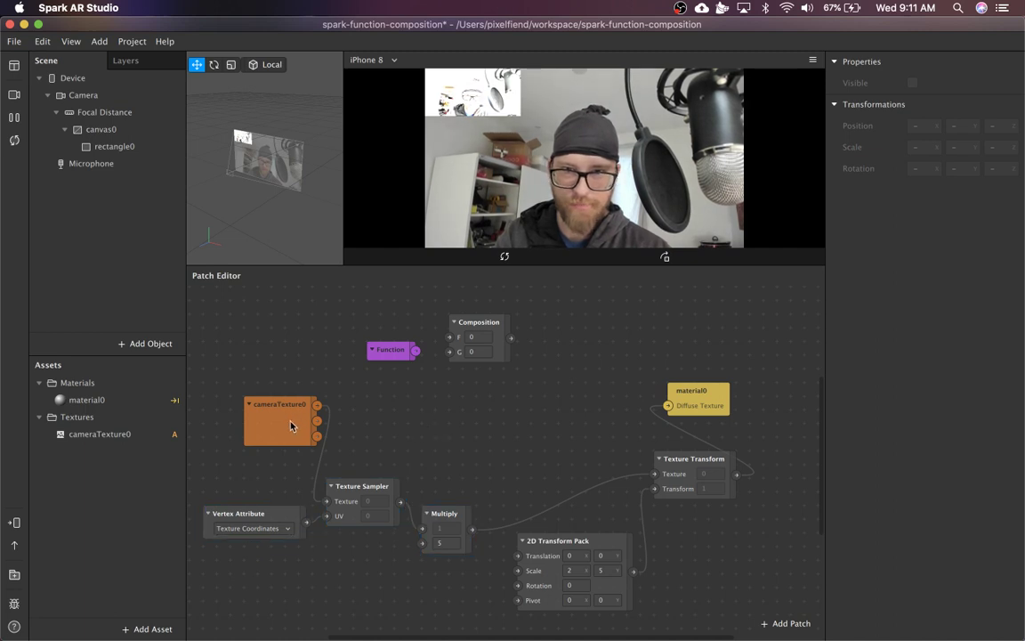
left_click_drag(290, 426, 260, 347)
left_click(396, 350)
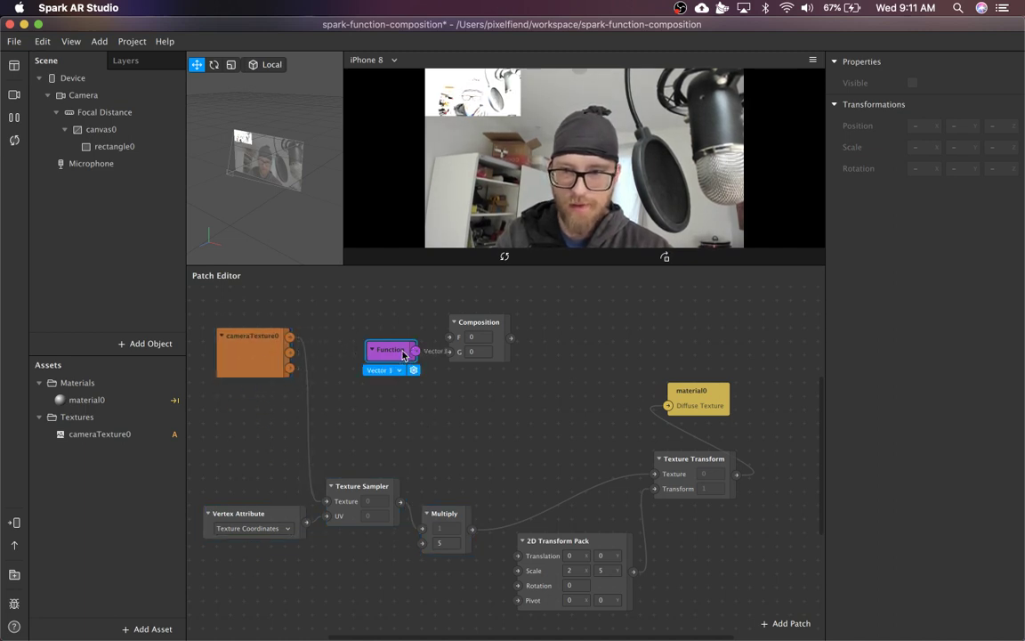
Move the Composition patch down between Multiply and material0, and place the Function patch beside its inputs
left_click(475, 323)
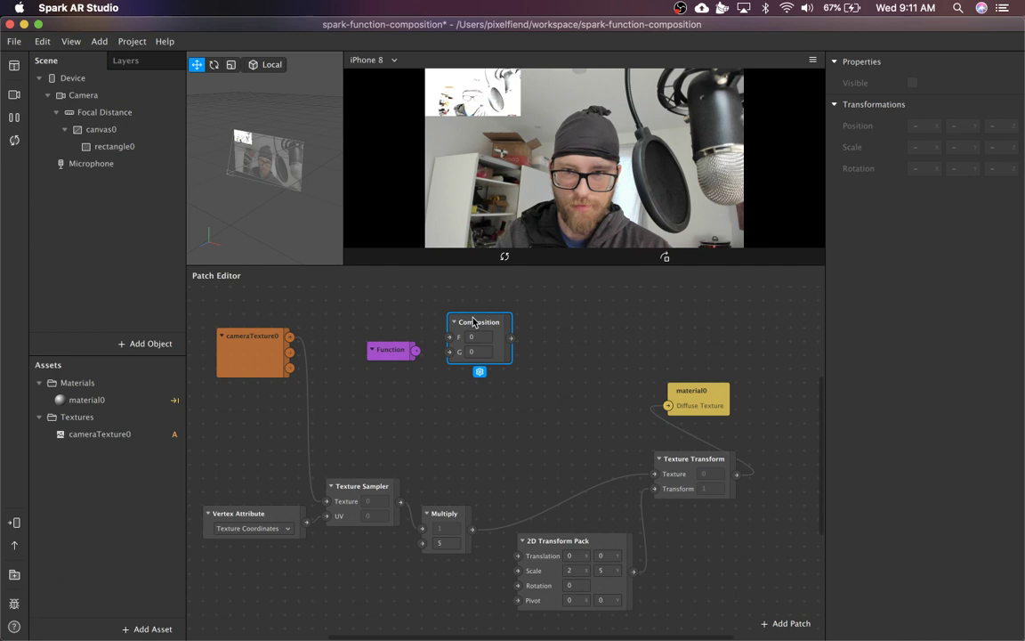
left_click_drag(476, 322, 531, 417)
left_click(364, 487)
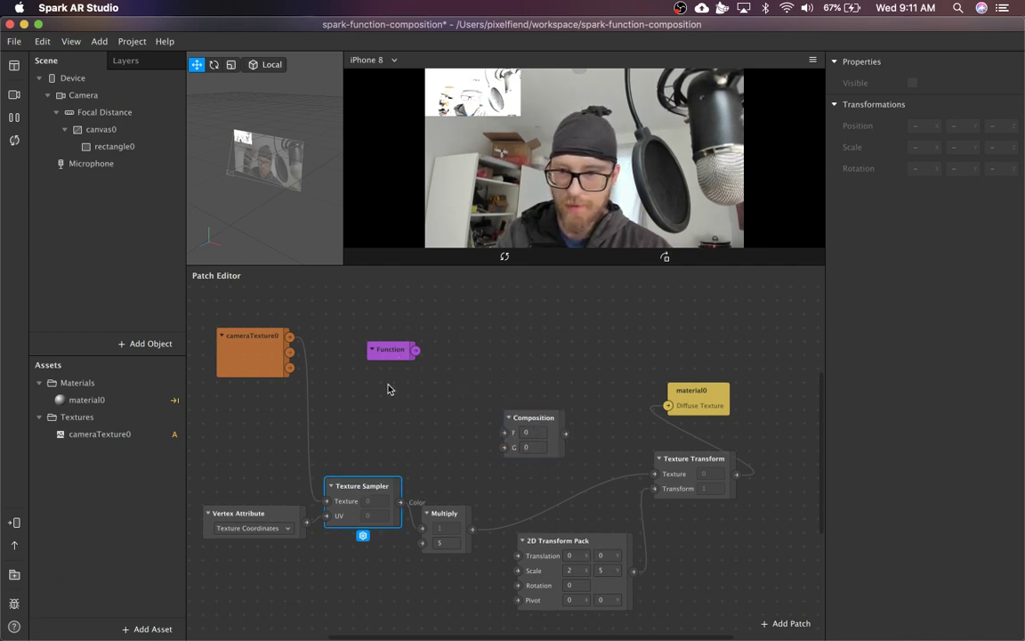
left_click_drag(512, 394, 460, 429)
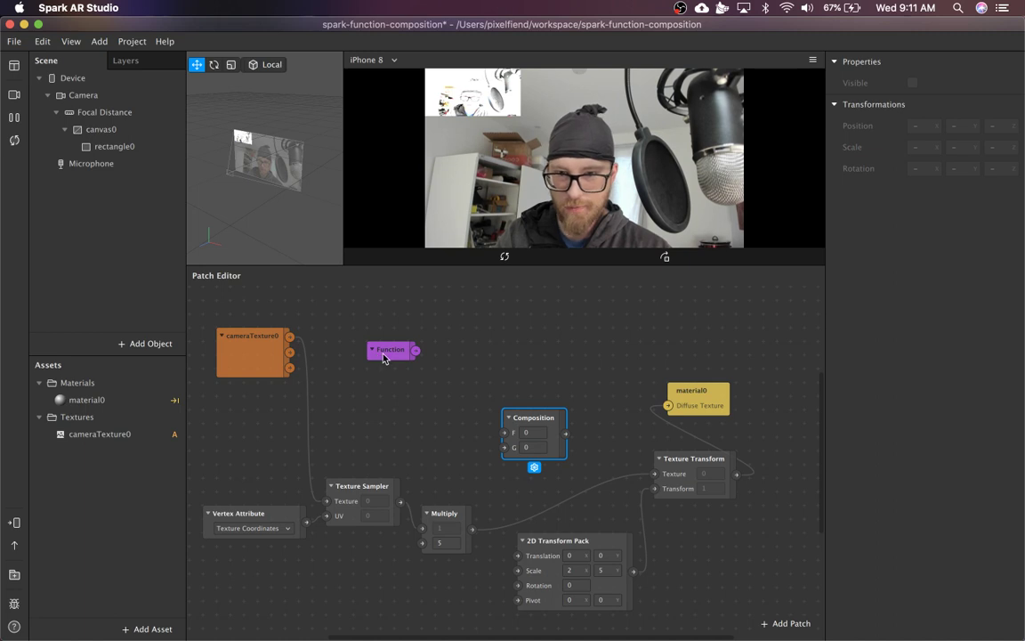
left_click_drag(378, 356, 437, 471)
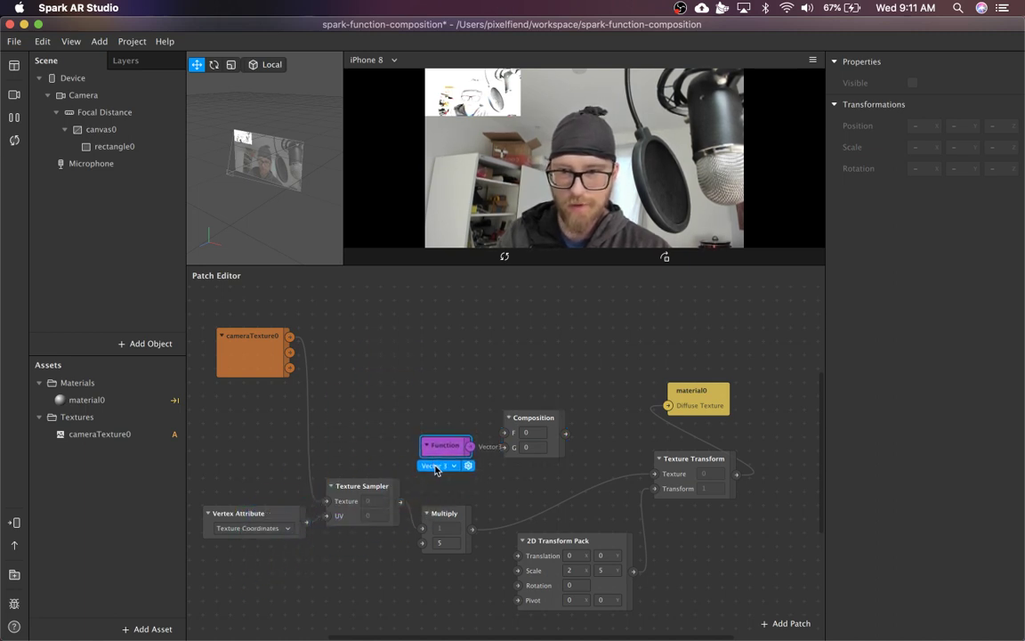
Set the Function patch's type to Vector 2 and connect its output to Composition's G input
left_click(451, 467)
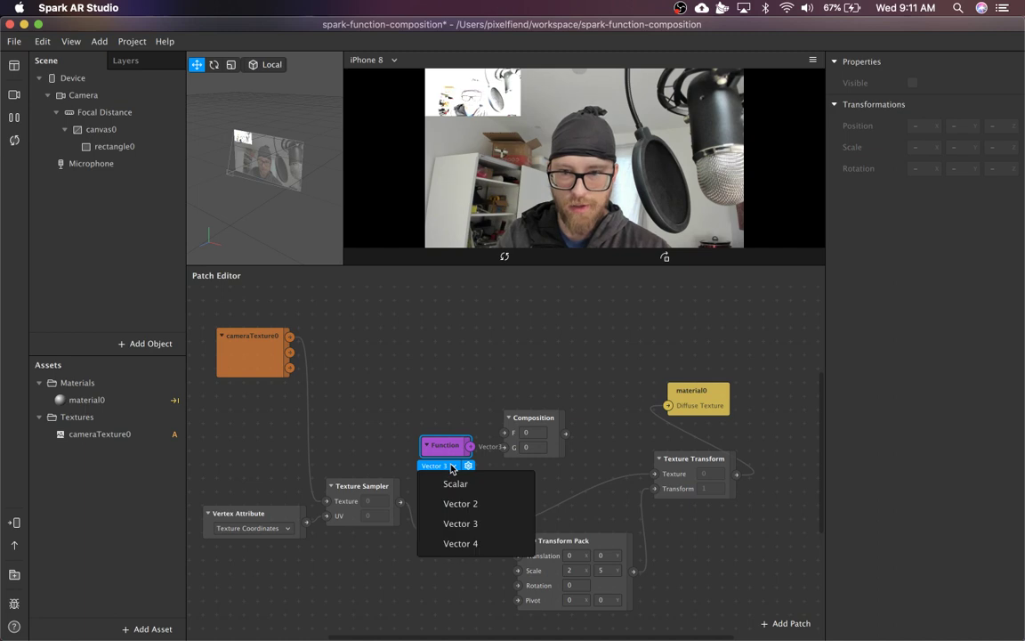
left_click(461, 510)
mouse_move(471, 446)
left_mouse_down()
mouse_move(504, 453)
mouse_move(457, 448)
left_mouse_up()
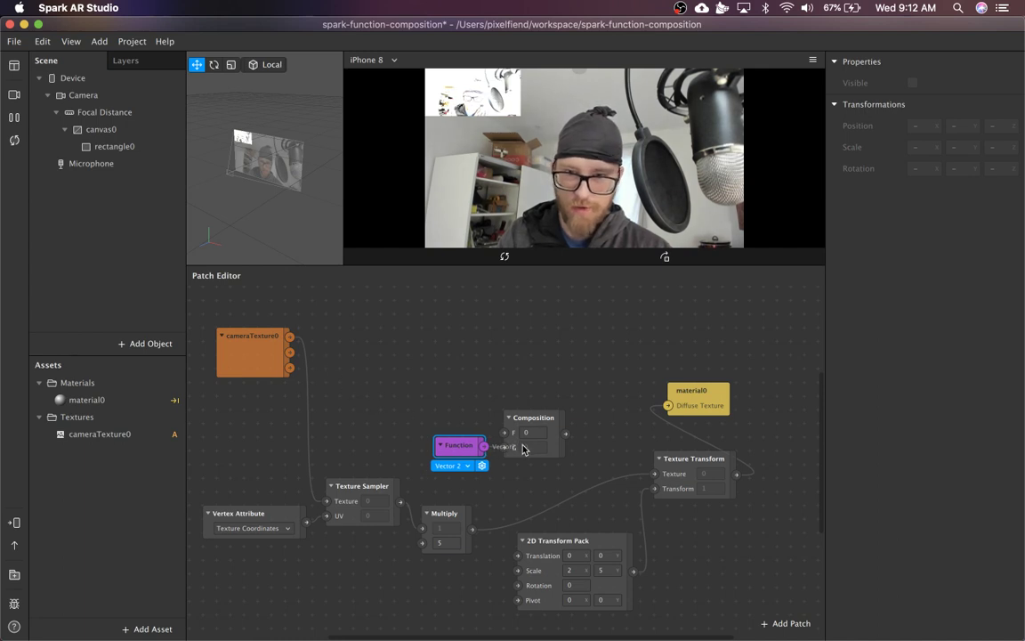
left_click(532, 418)
left_click(469, 450)
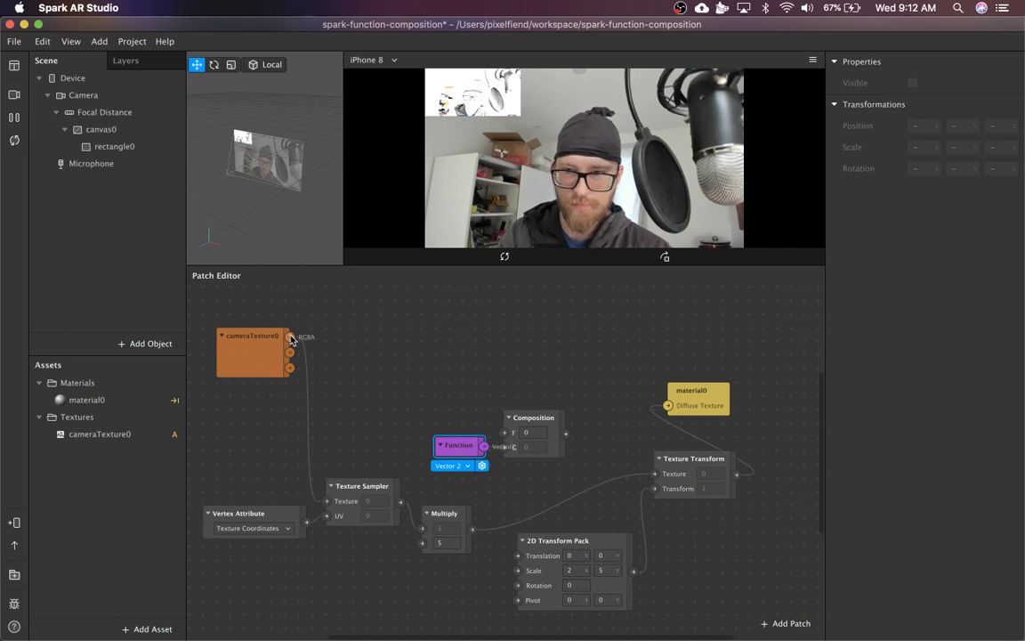
Connect cameraTexture0's RGBA output to Composition's F input, and feed Composition's output into Multiply, placed just before Texture Transform
left_click_drag(289, 337, 506, 434)
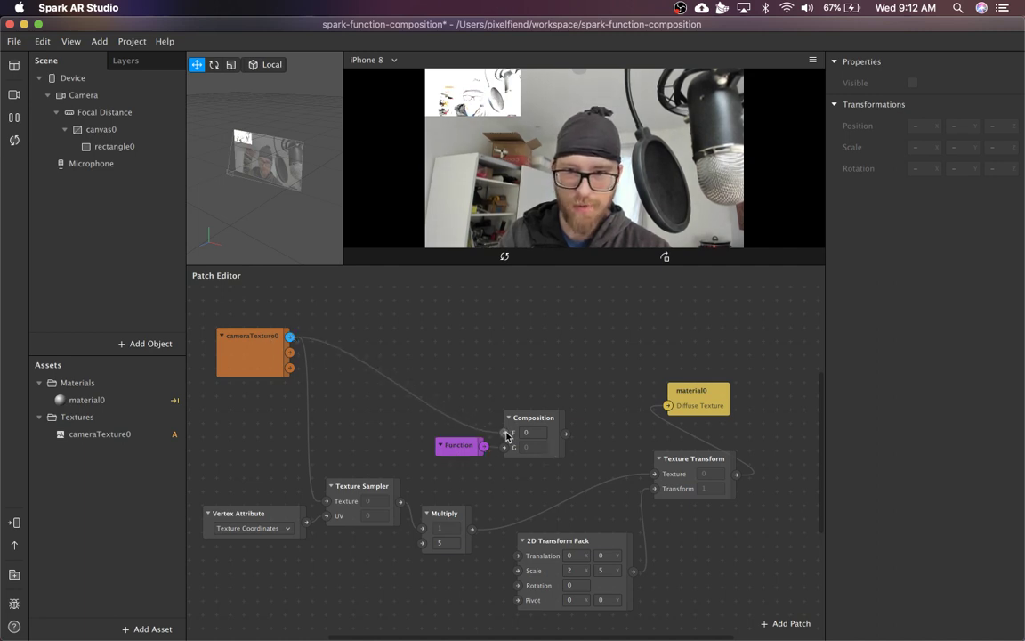
left_click(457, 452)
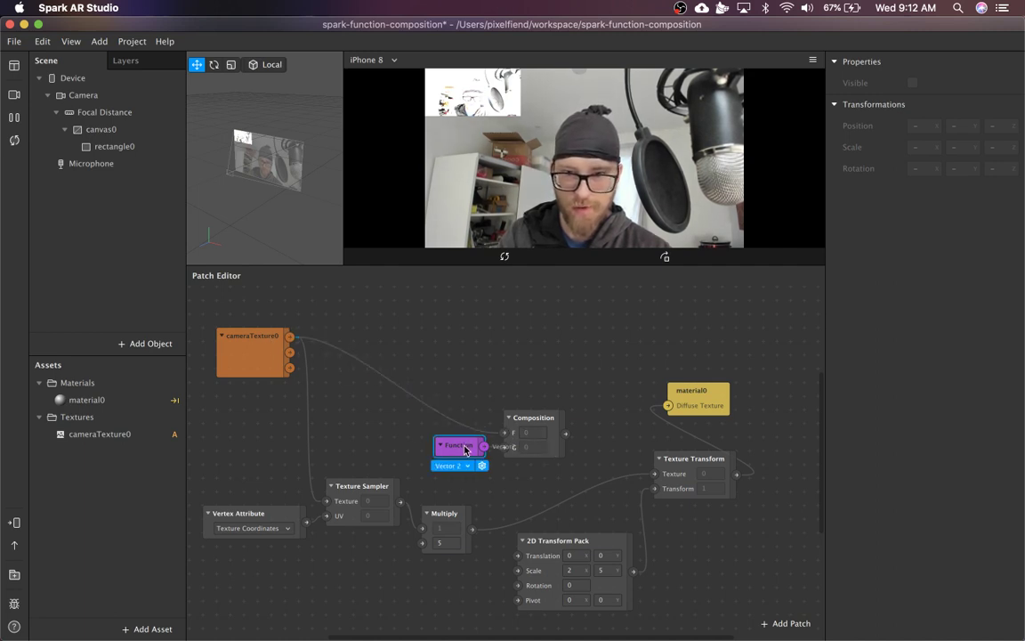
left_click(539, 419)
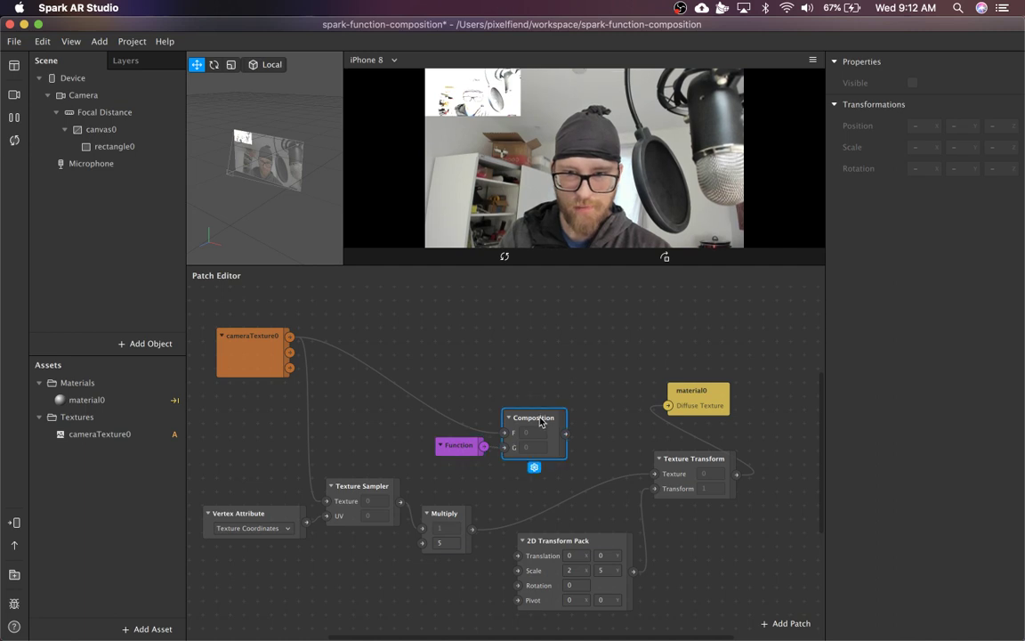
left_click_drag(566, 434, 600, 475)
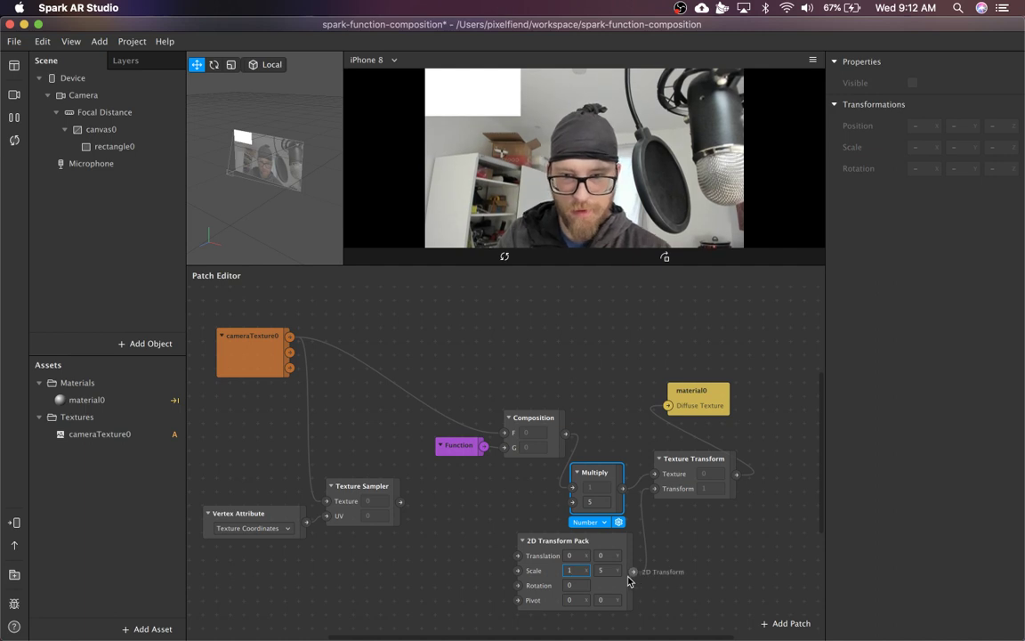
Set the 2D Transform Pack's Scale to 1.5 and 1.5 and its Rotation to 30
type(".5")
key("Tab")
type("1.5")
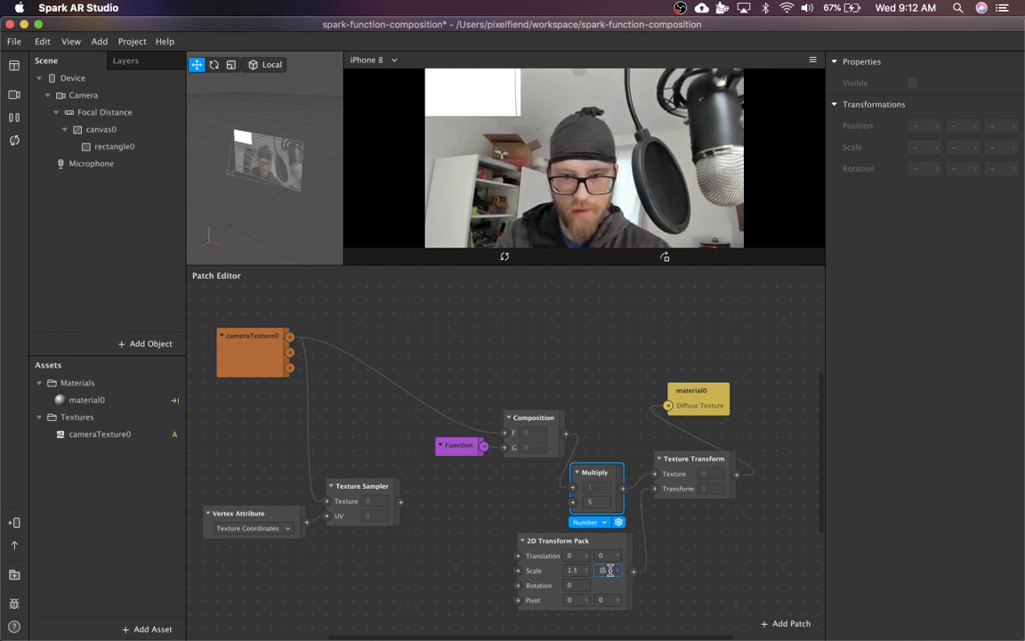
key("Return")
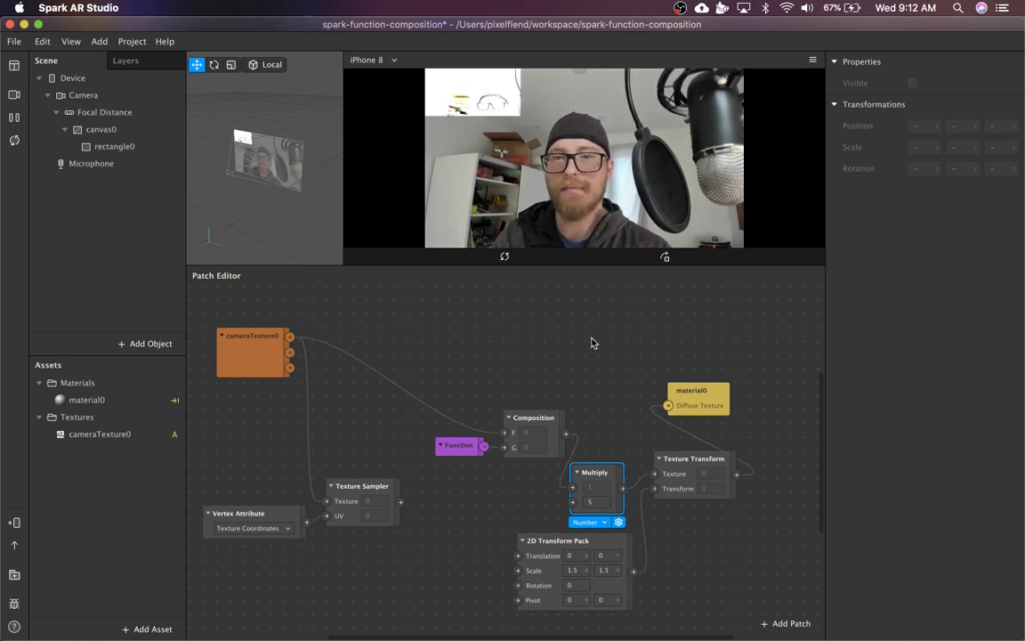
left_click(573, 585)
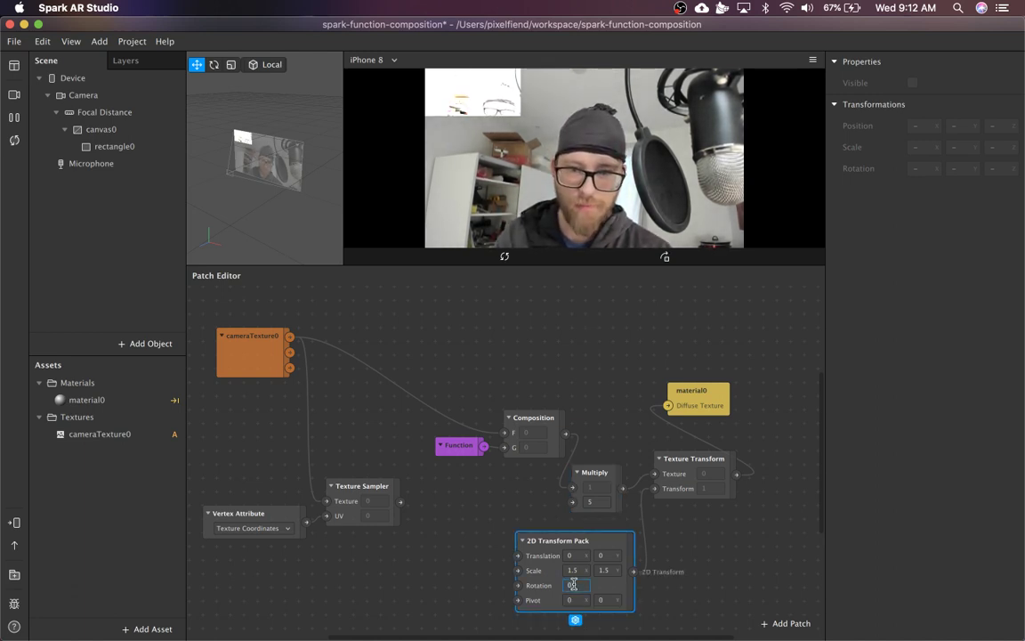
type("30")
left_click(502, 406)
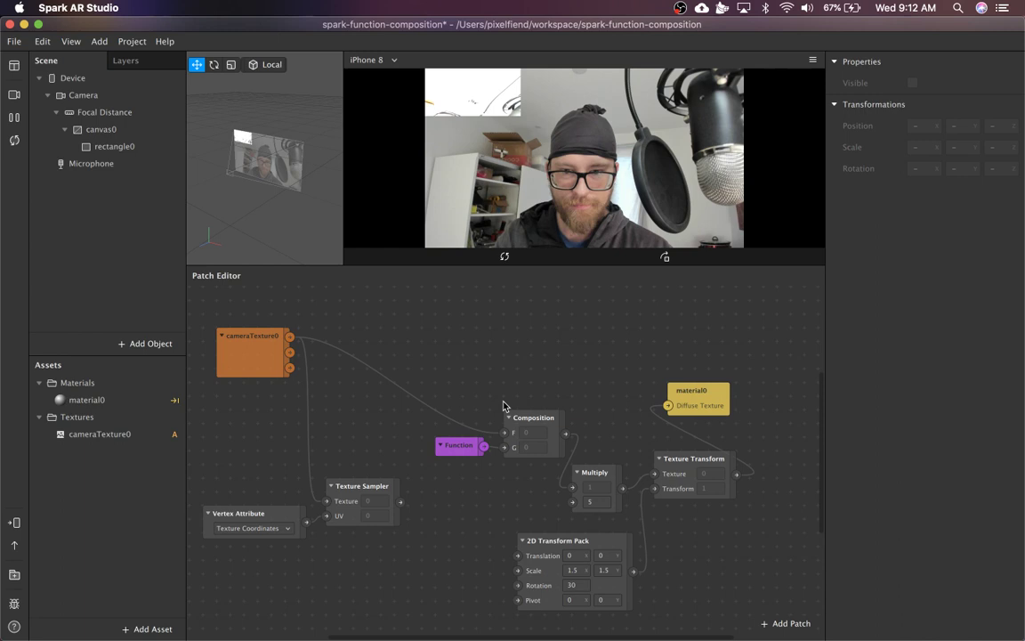
Move the Function and Composition patches together up beside cameraTexture0
left_click_drag(530, 389, 457, 449)
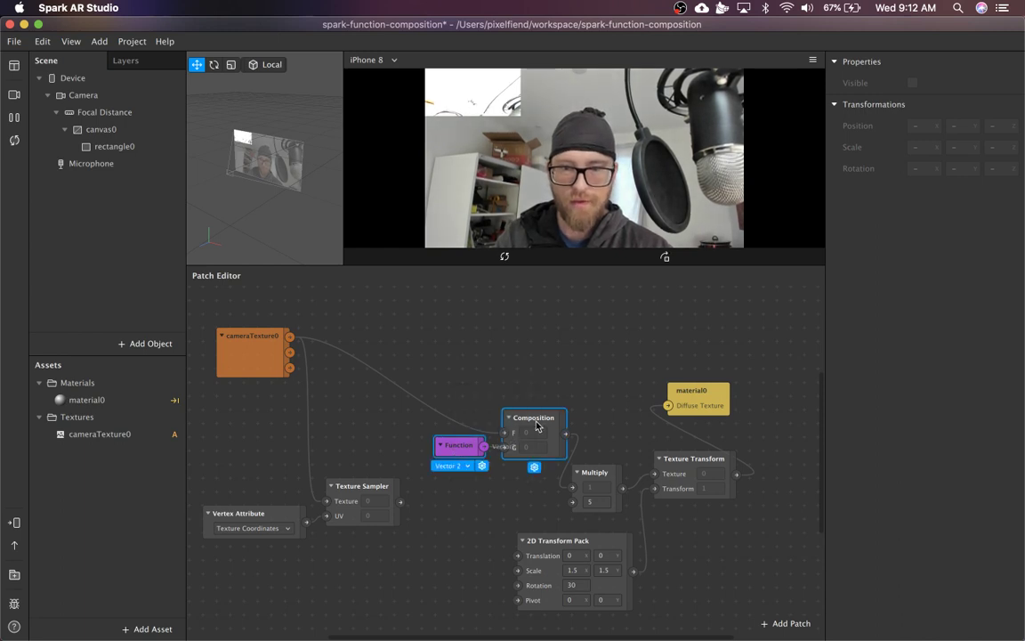
left_click_drag(536, 426, 481, 344)
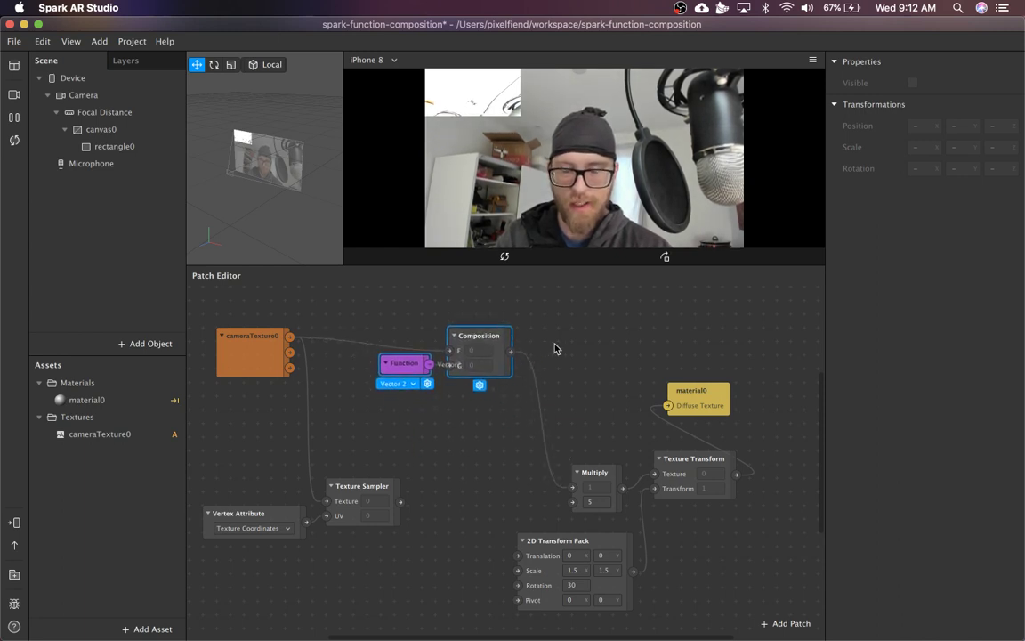
left_click(554, 348)
left_click(356, 485)
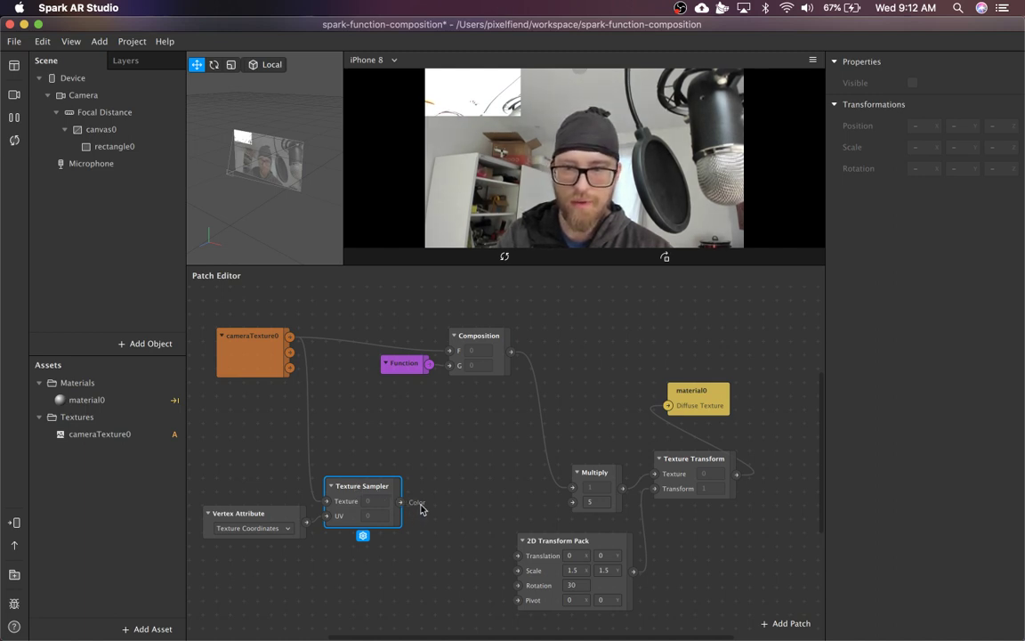
left_click(403, 505)
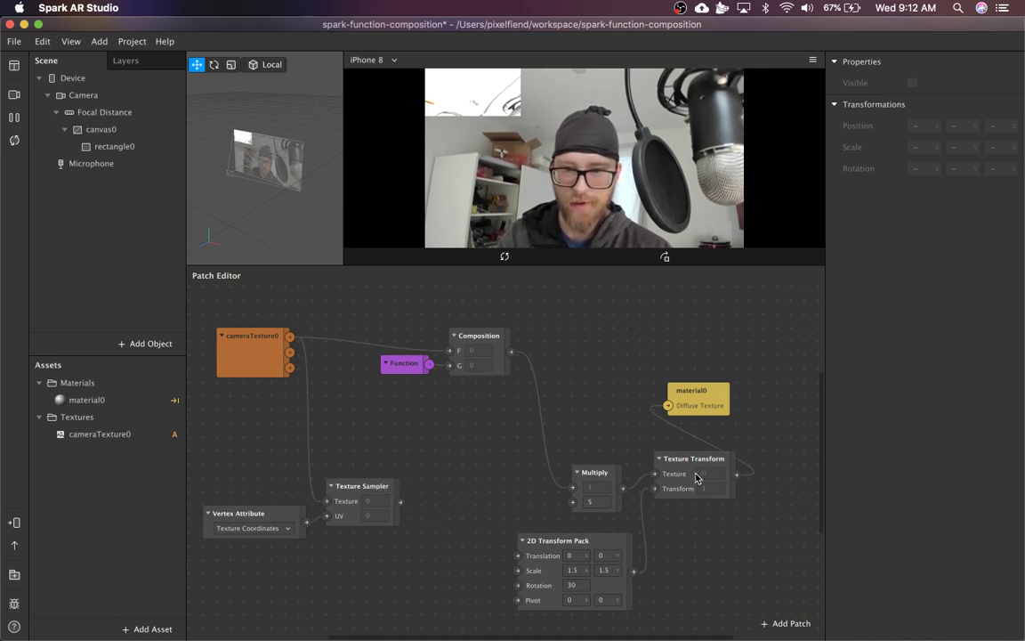
left_click(669, 479)
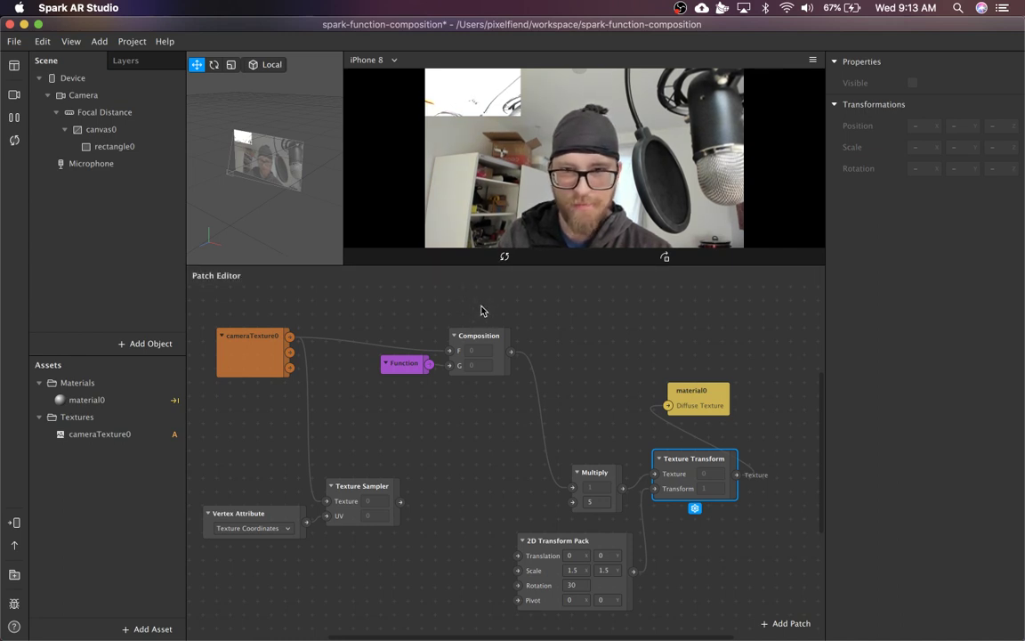
Shift the Function patch slightly farther away from Composition, toward cameraTexture0
left_click(479, 341)
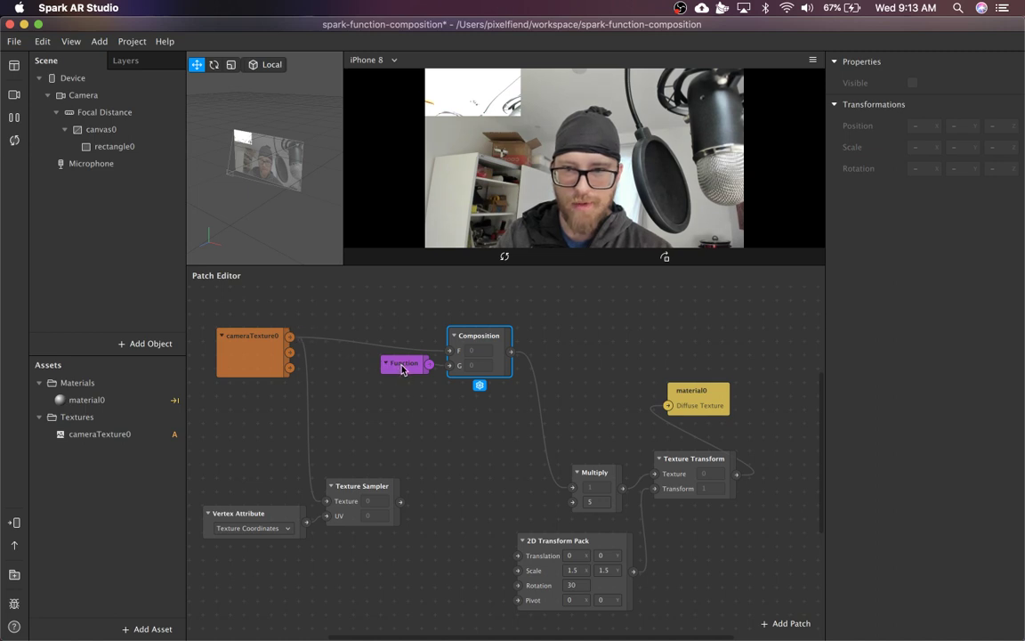
left_click_drag(402, 365, 383, 374)
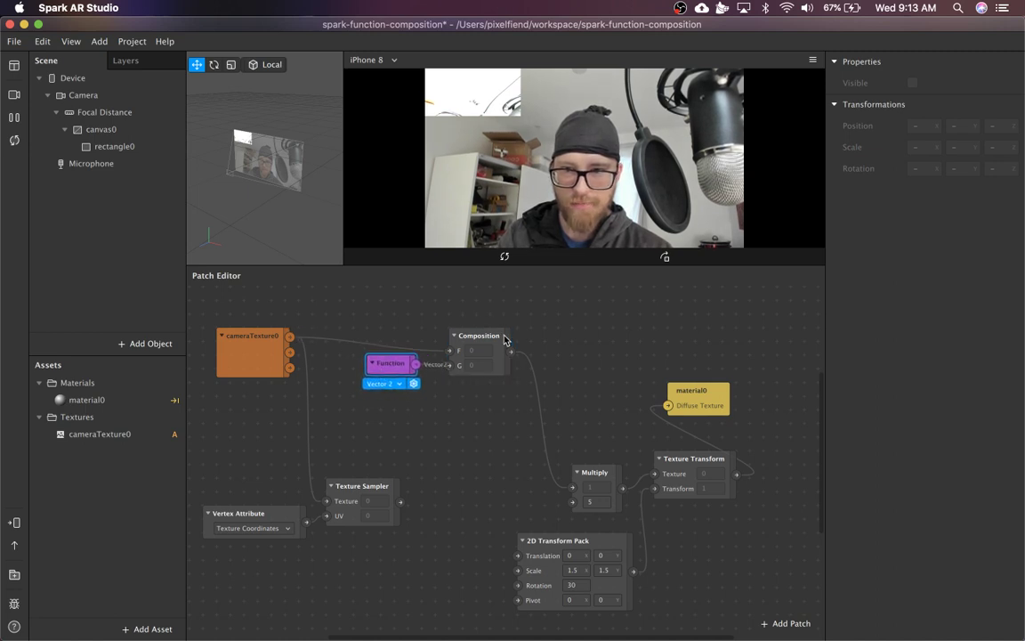
left_click(491, 340)
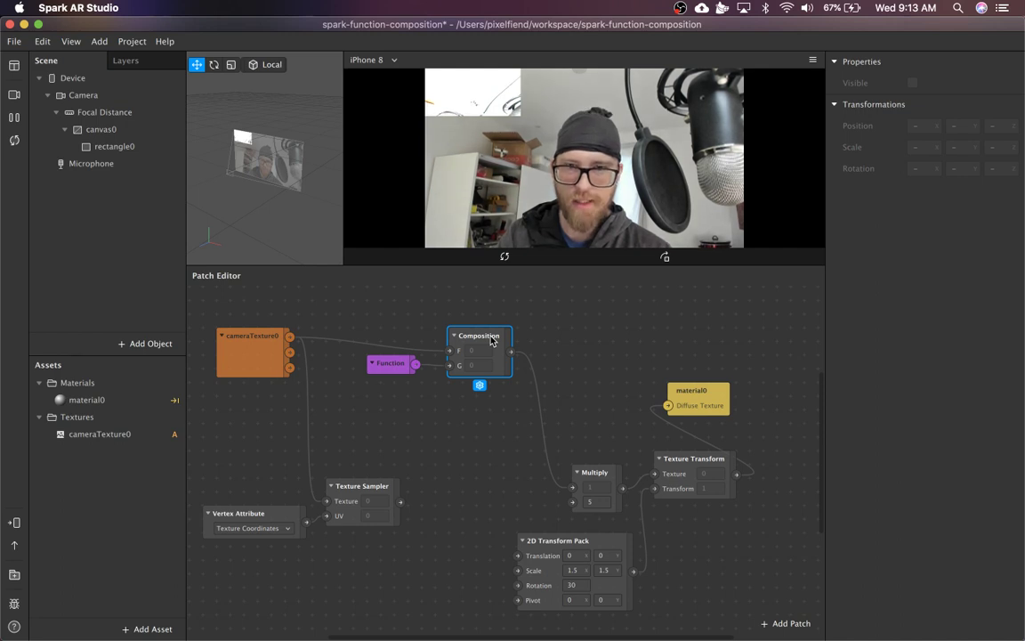
left_click(513, 359)
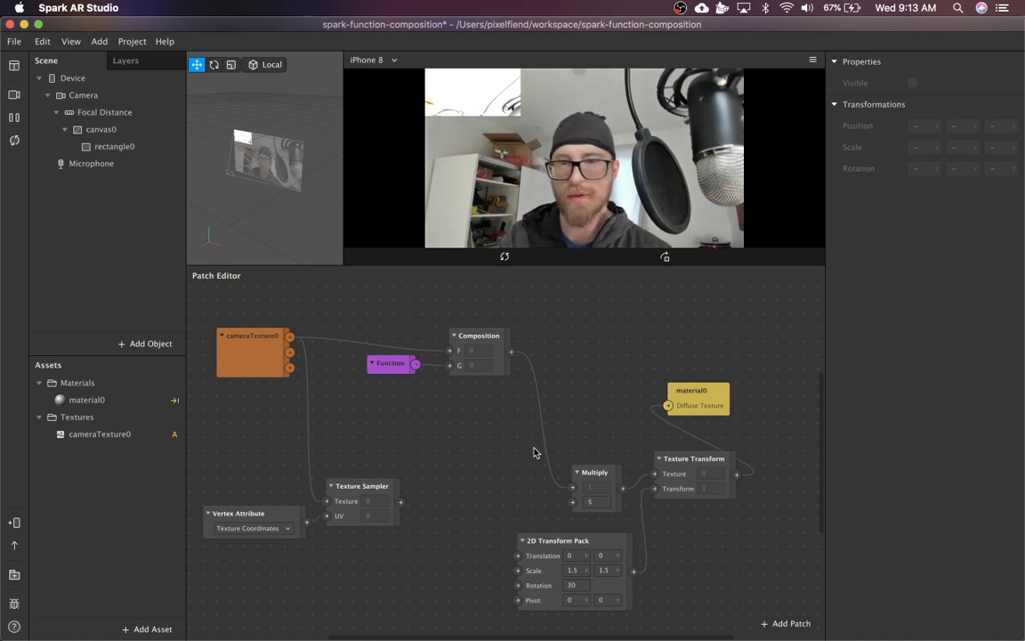
left_click_drag(521, 314, 361, 412)
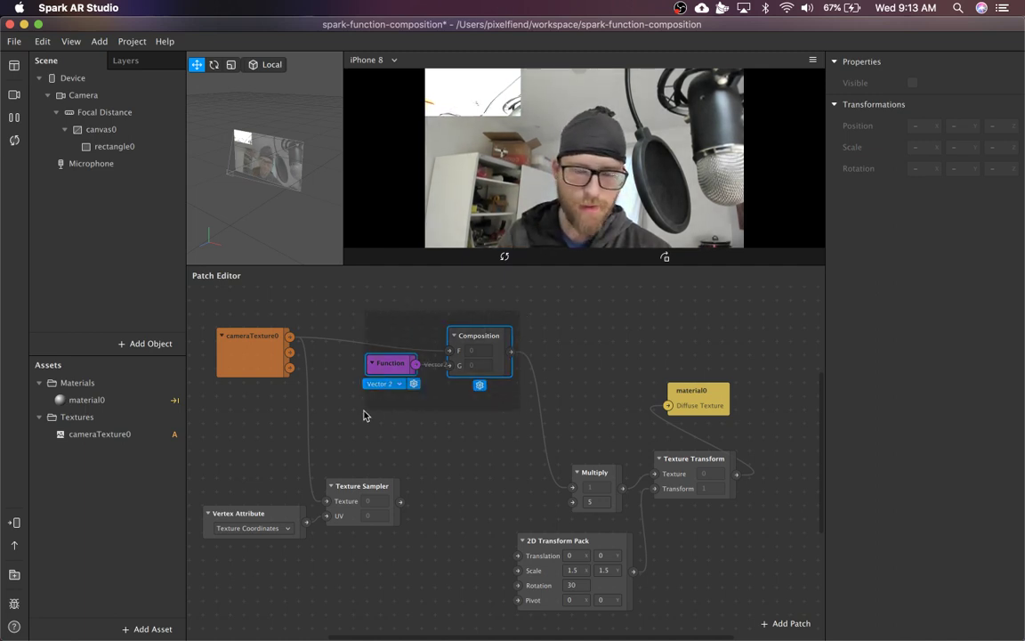
left_click(386, 427)
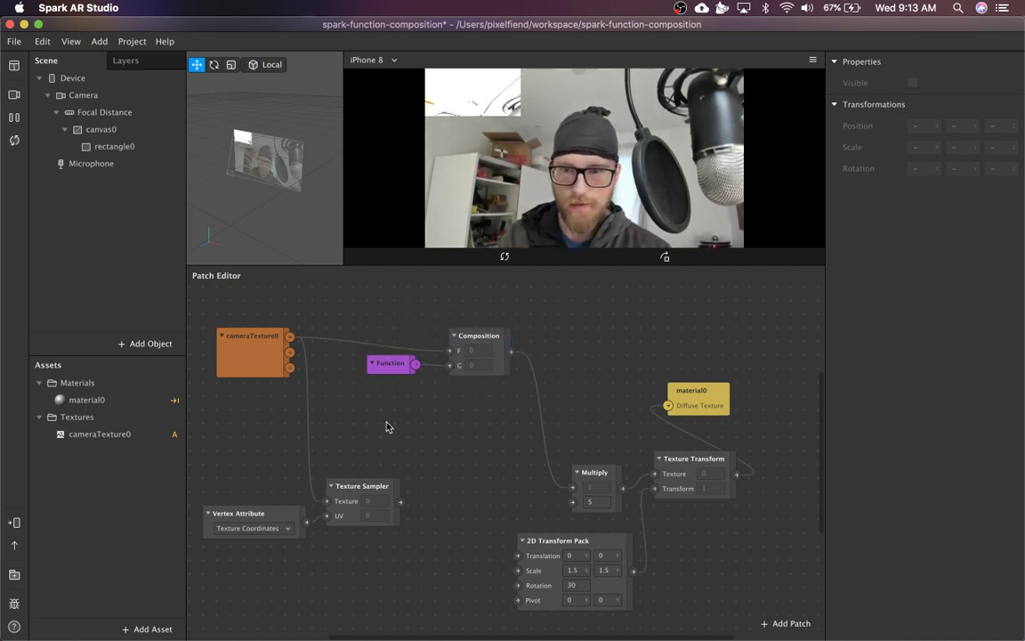